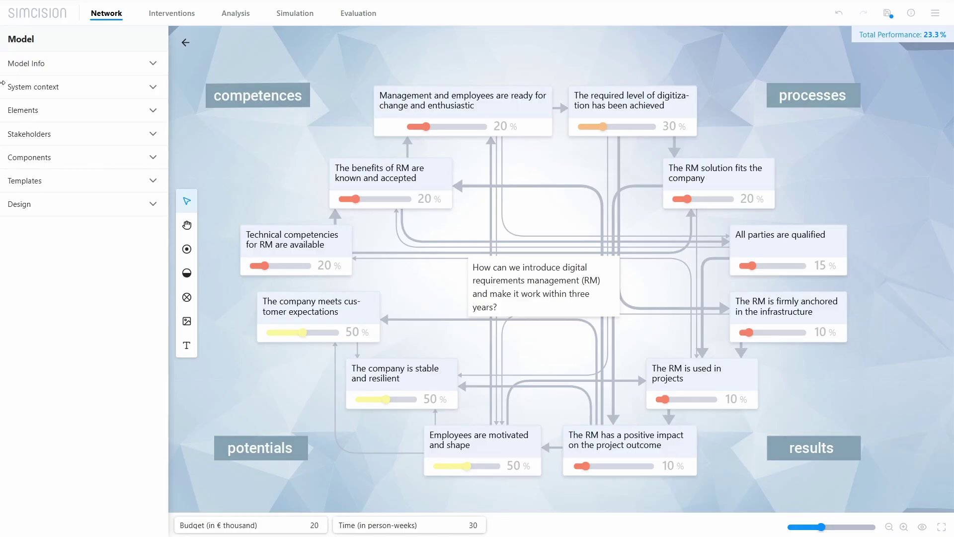
- Open the model's analysis and identify point j in the Critical quadrant of the Cross Impact Matrix
{"action": "left_click", "coordinate": [241, 16]}
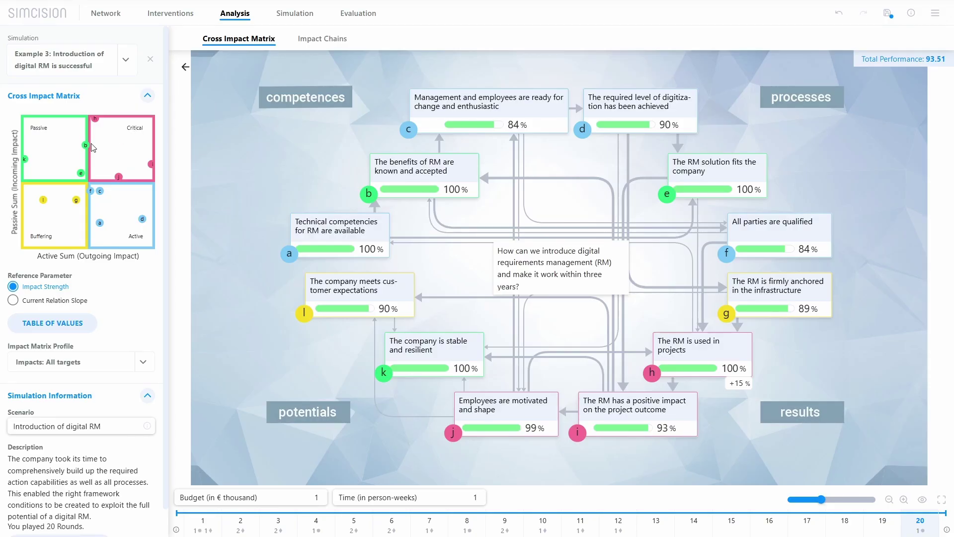
{"action": "mouse_move", "coordinate": [90, 145]}
{"action": "mouse_move", "coordinate": [124, 178]}
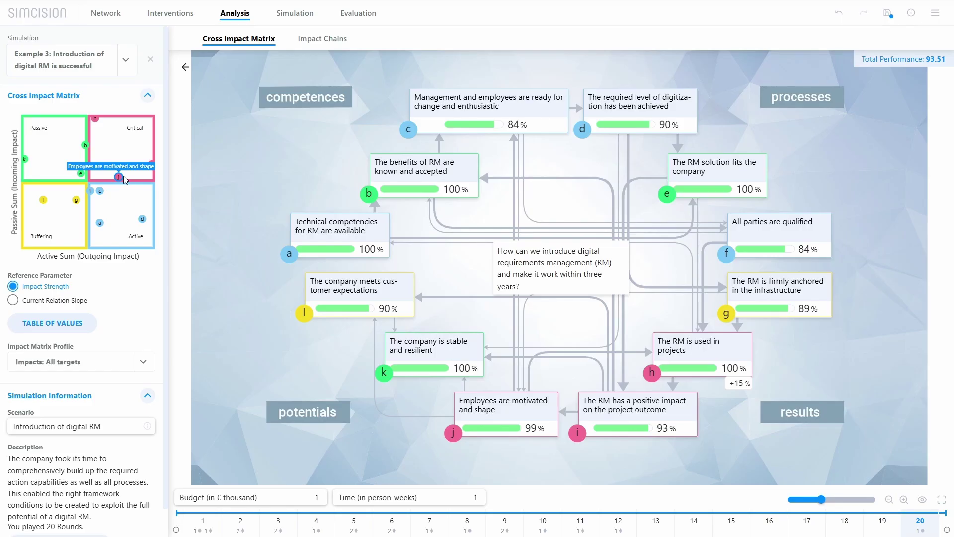
{"action": "left_click", "coordinate": [123, 174]}
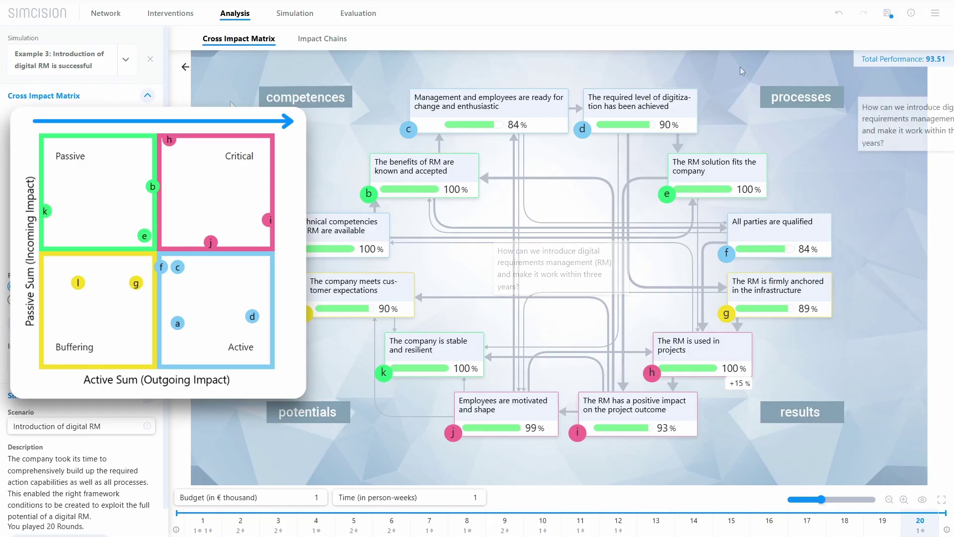
- Highlight the outgoing impacts of the required level of digitization target and of the RM's positive impact on the project outcome
{"action": "left_click", "coordinate": [668, 104]}
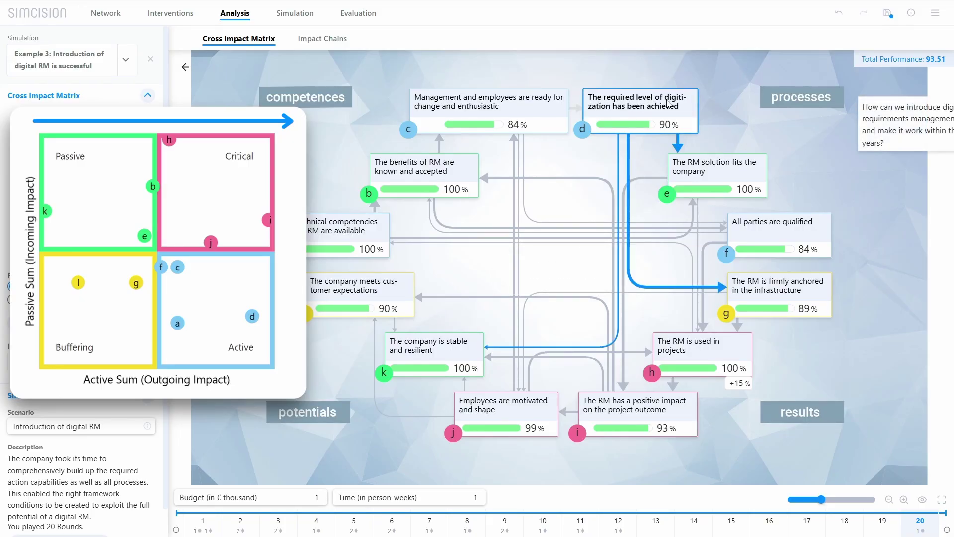
{"action": "left_click", "coordinate": [640, 413]}
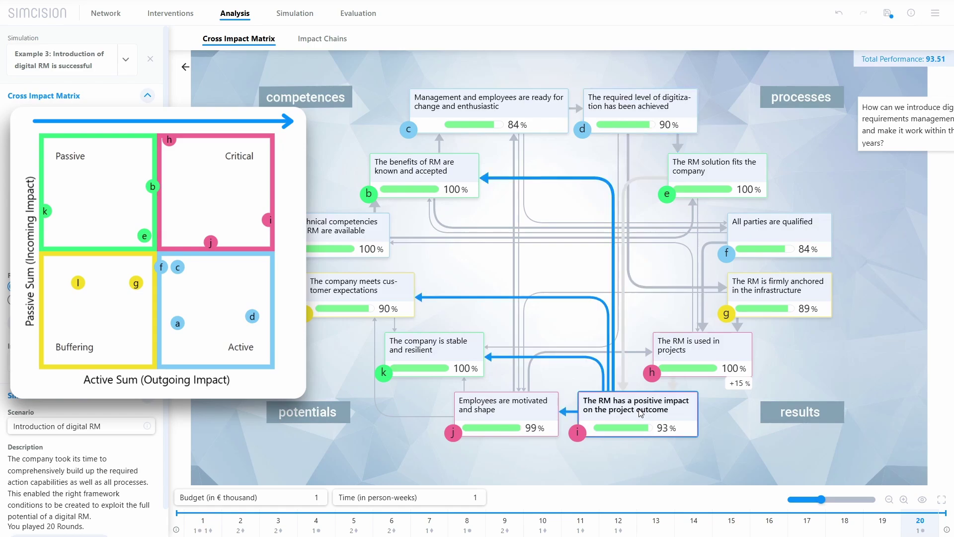
{"action": "left_click", "coordinate": [727, 426]}
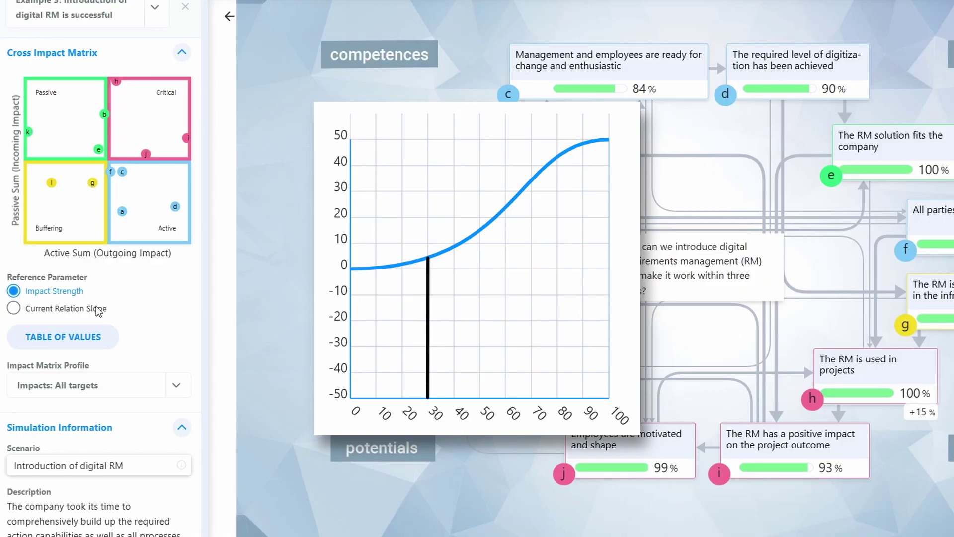
- Set the reference parameter to Current Relation Slope and load the simulation "Example 2: Dealing with RM helps the company"
{"action": "left_click", "coordinate": [96, 307]}
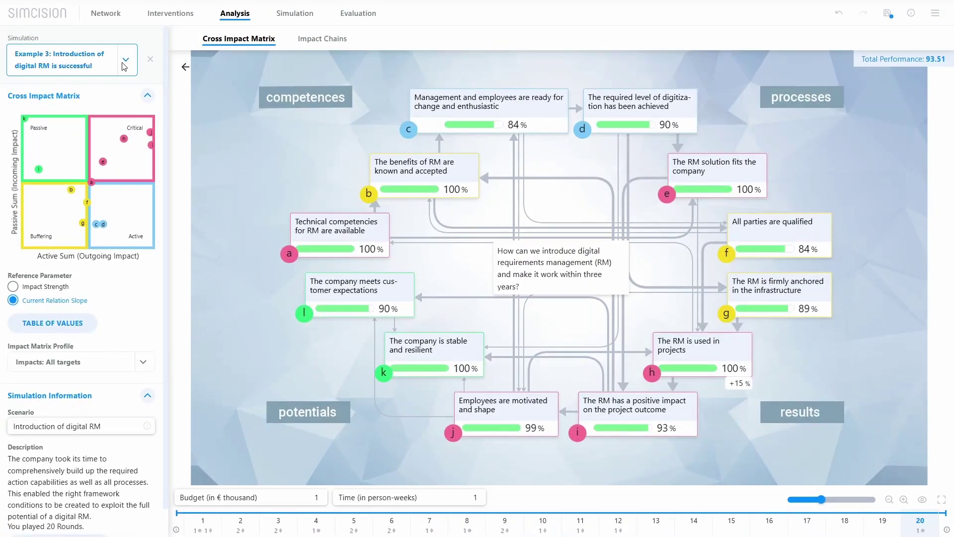
{"action": "left_click", "coordinate": [125, 67]}
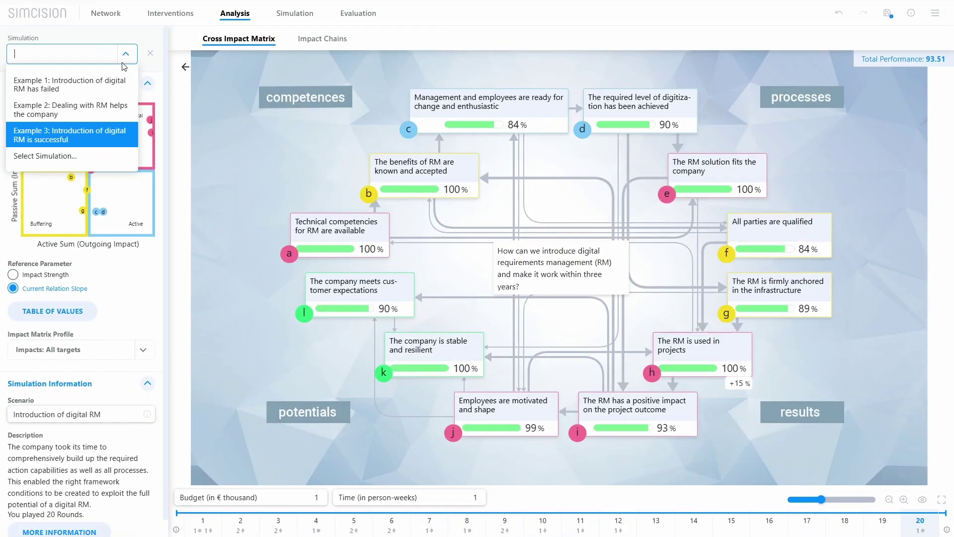
{"action": "left_click", "coordinate": [109, 108]}
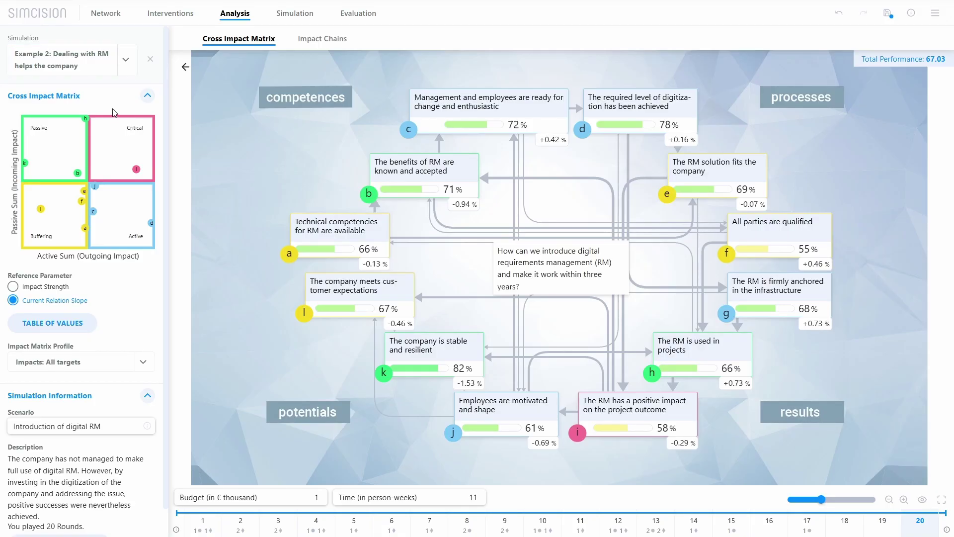
- Compare the Cross Impact Matrix across simulation rounds 19, 10, 6, 2 and 20
{"action": "left_click", "coordinate": [890, 521]}
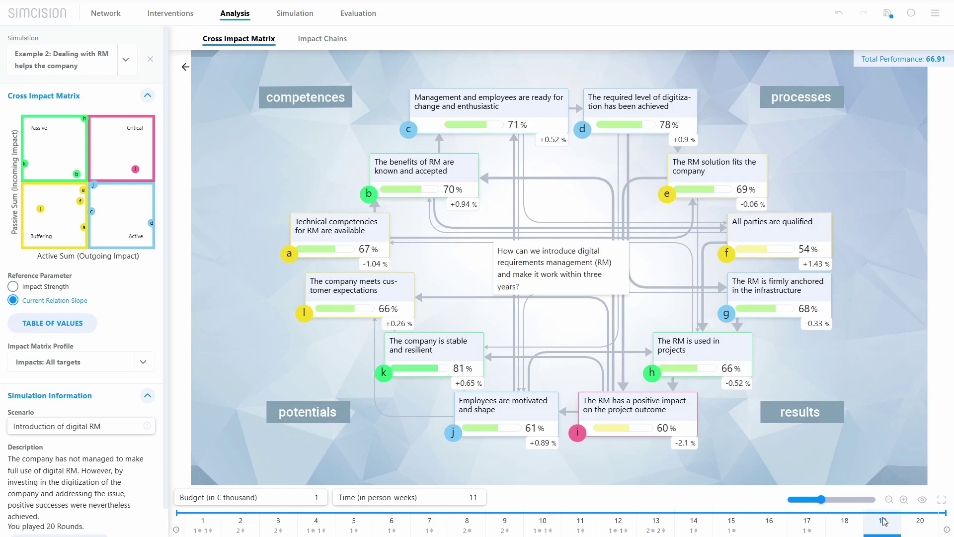
{"action": "left_click", "coordinate": [543, 522]}
{"action": "left_click", "coordinate": [402, 522]}
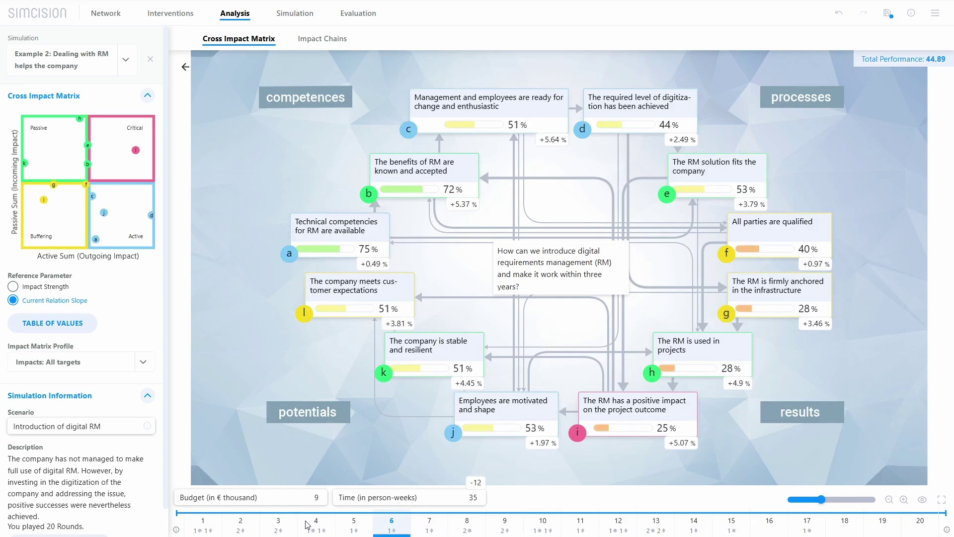
{"action": "left_click", "coordinate": [240, 522]}
{"action": "left_click", "coordinate": [921, 521]}
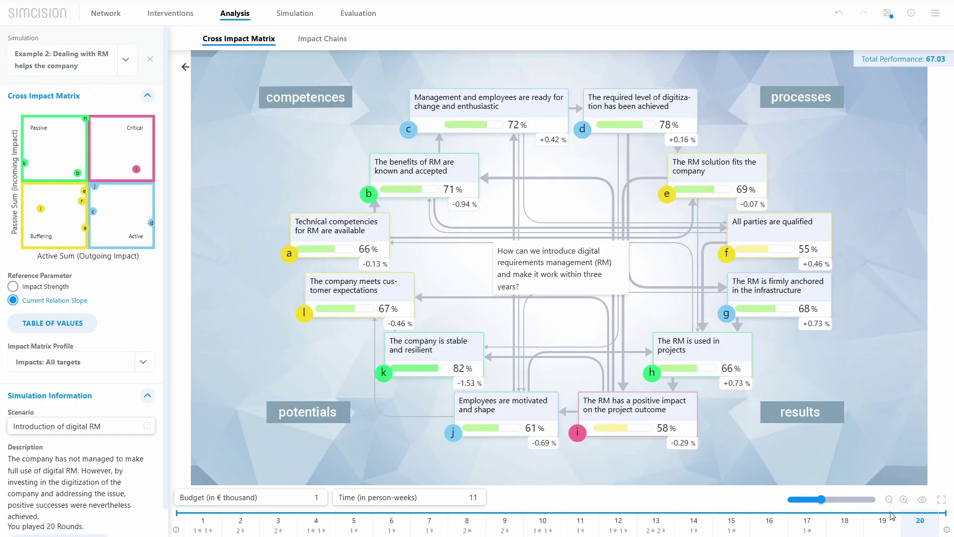
- Clear the selected simulation and try a manual state change of -30 on "Employees are motivated and shape", switching it back off
{"action": "left_click", "coordinate": [150, 60]}
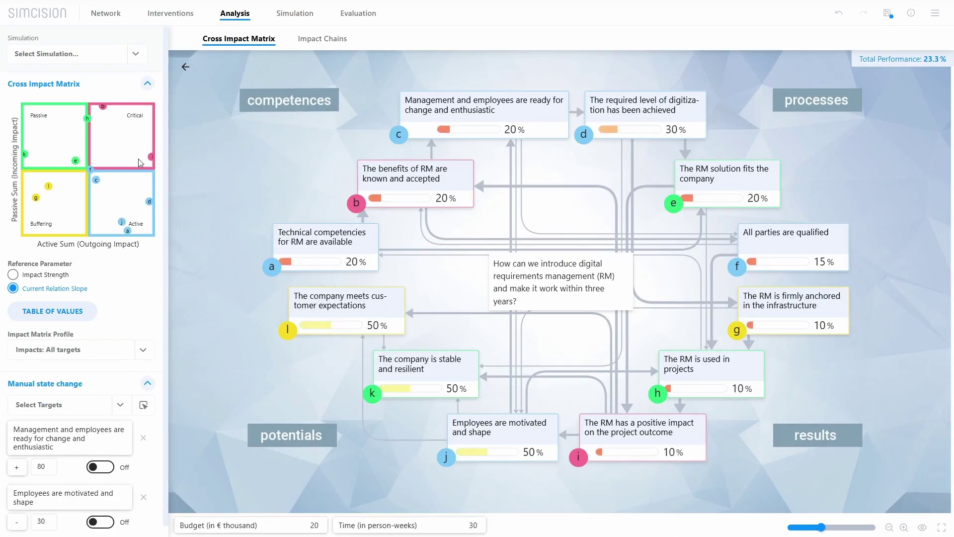
{"action": "left_click", "coordinate": [102, 522]}
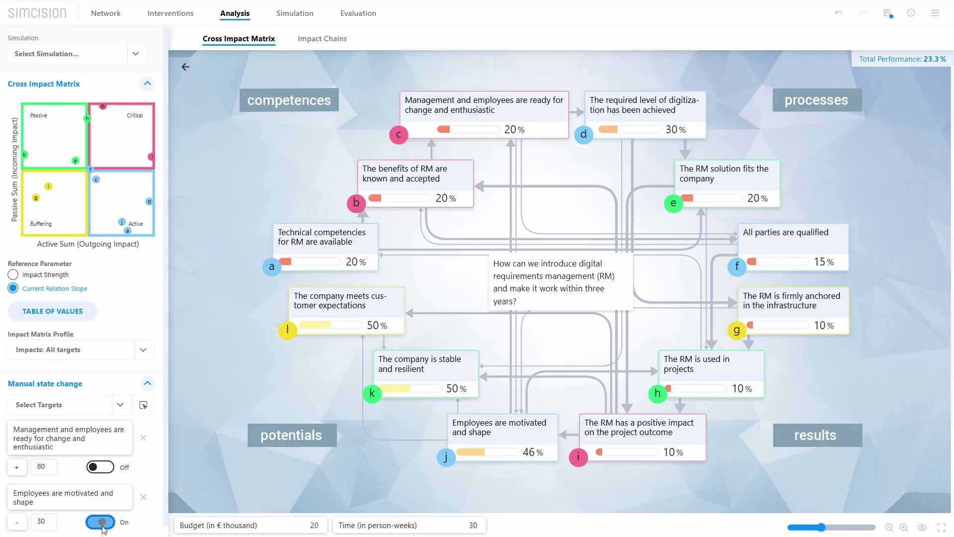
{"action": "left_click", "coordinate": [41, 521]}
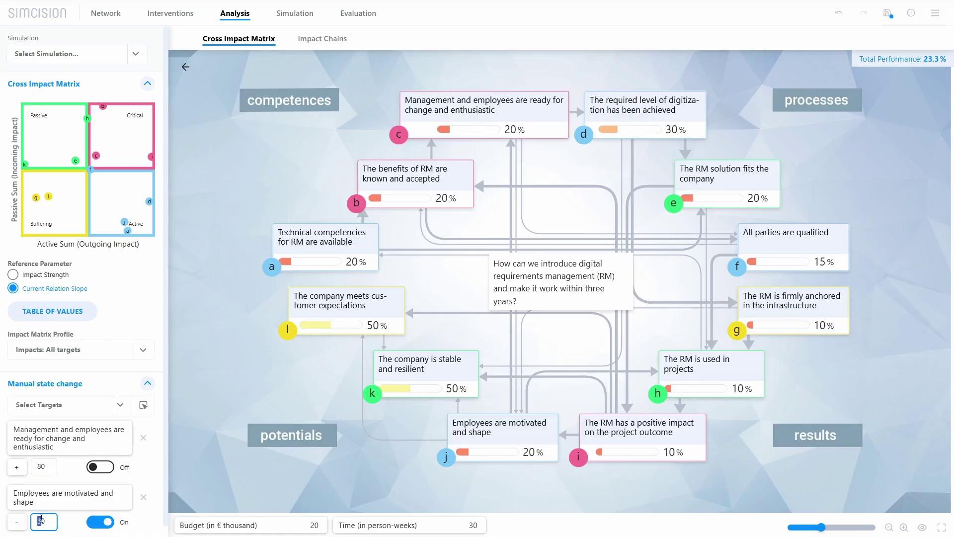
{"action": "type", "text": "5"}
{"action": "key", "text": "BackSpace"}
{"action": "type", "text": "3"}
{"action": "left_click", "coordinate": [101, 522]}
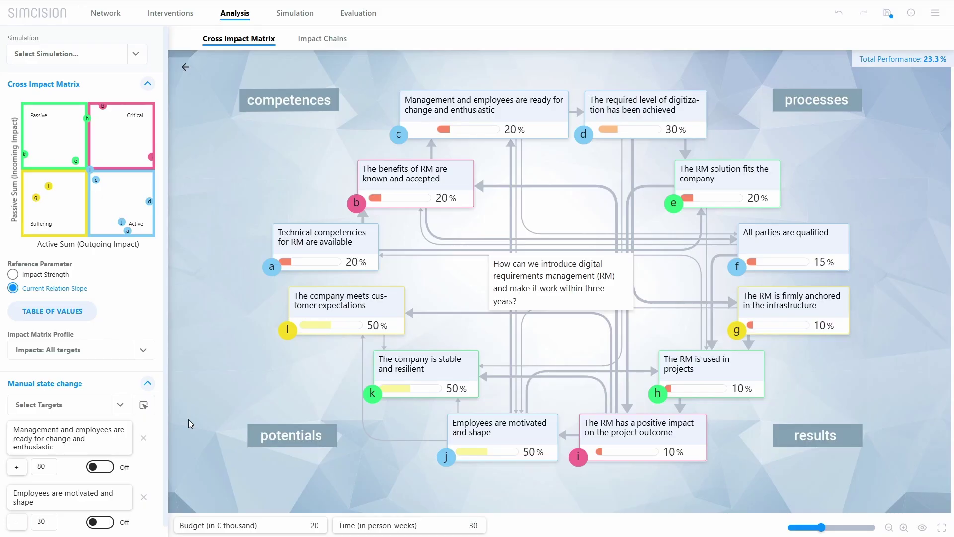
- Create a new cross impact matrix profile with the targets for available technical competencies and for known and accepted RM benefits
{"action": "left_click", "coordinate": [117, 351]}
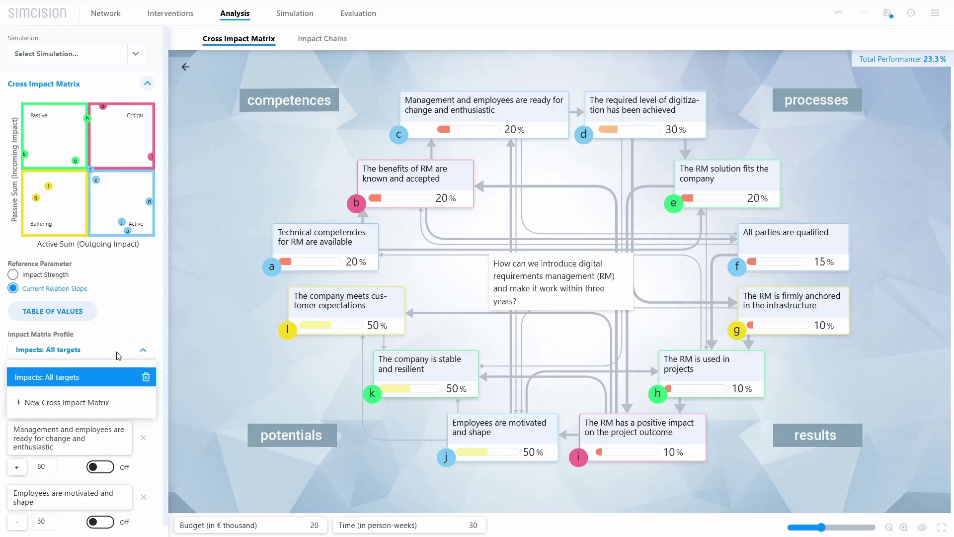
{"action": "left_click", "coordinate": [113, 403]}
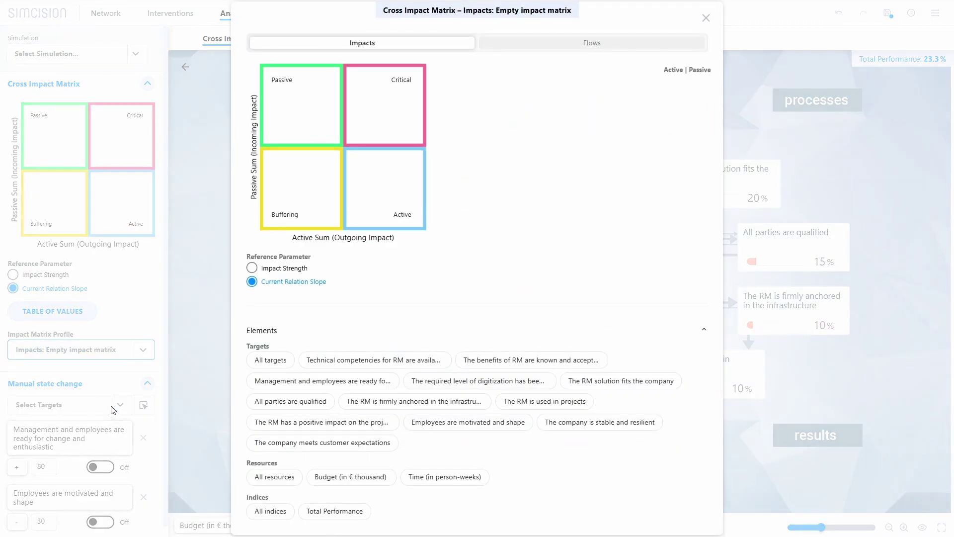
{"action": "left_click", "coordinate": [348, 358]}
{"action": "left_click", "coordinate": [499, 359]}
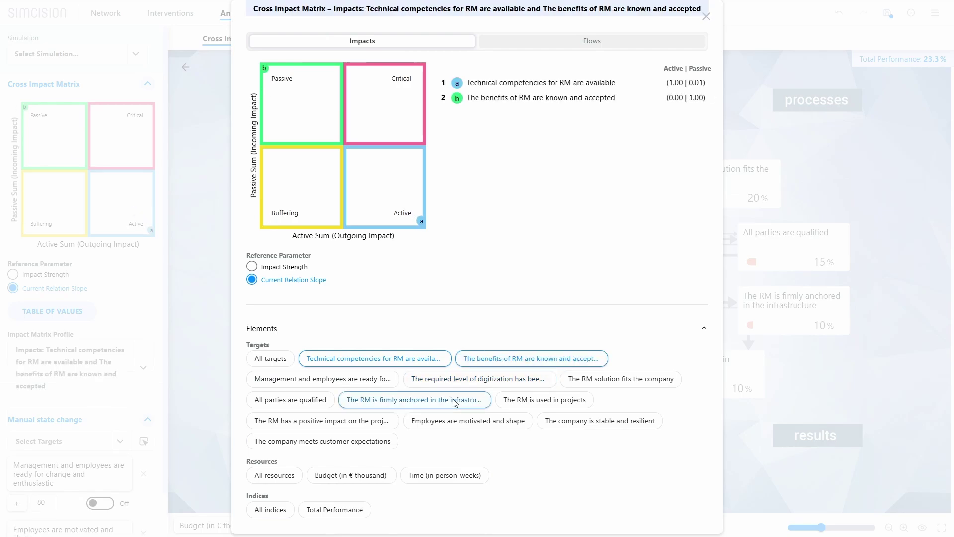
- Add the infrastructure anchoring, RM use in projects, customer expectations, company stability and RM solution fit targets to the matrix profile
{"action": "left_click", "coordinate": [415, 400]}
{"action": "left_click", "coordinate": [545, 400]}
{"action": "left_click", "coordinate": [322, 441]}
{"action": "left_click", "coordinate": [599, 420]}
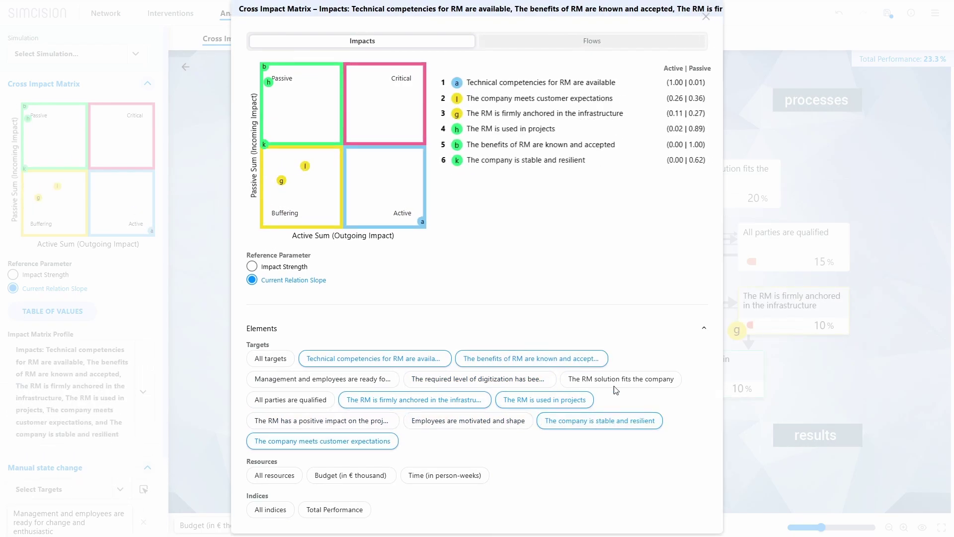
{"action": "left_click", "coordinate": [622, 379]}
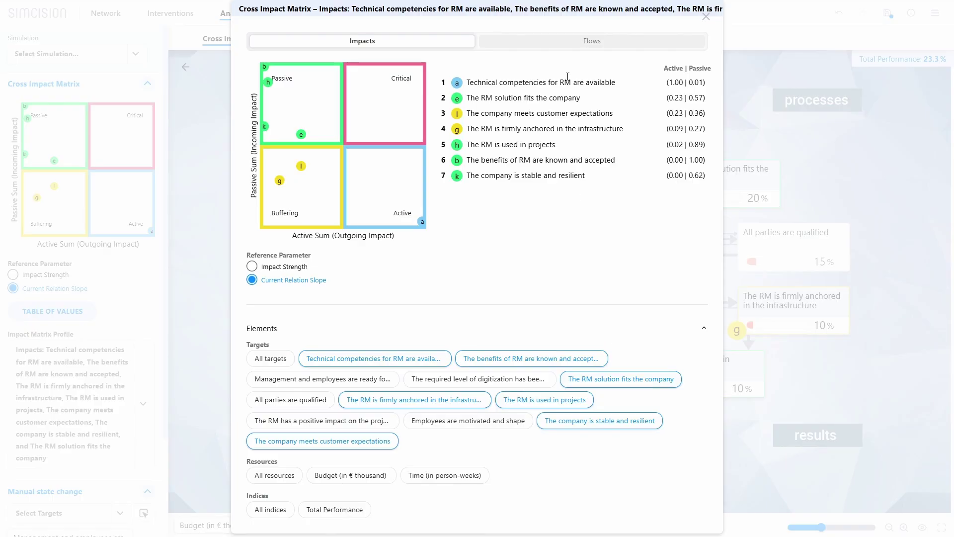
- Switch to the Flows matrix and include all resources in the spoon production model's flow matrix profile
{"action": "left_click", "coordinate": [576, 40]}
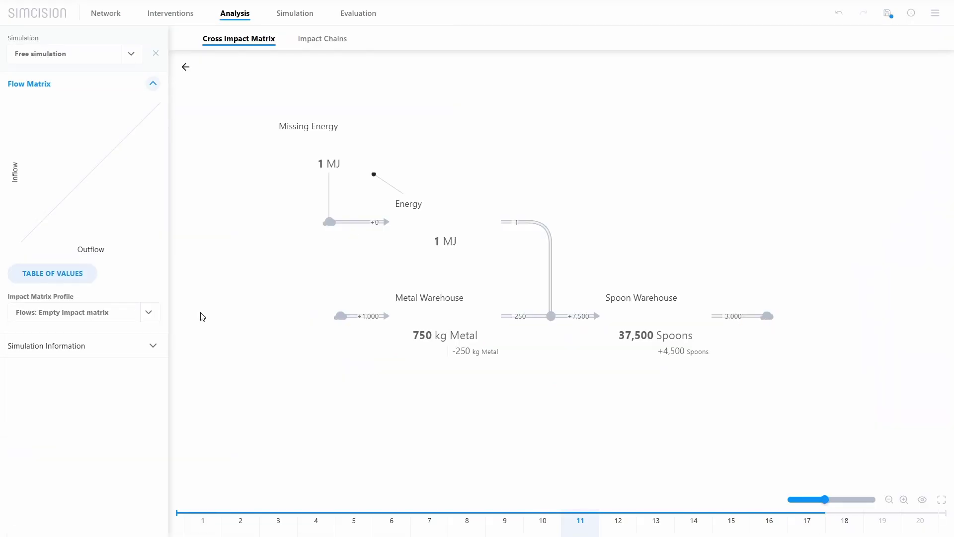
{"action": "left_click", "coordinate": [83, 281]}
{"action": "left_click", "coordinate": [257, 420]}
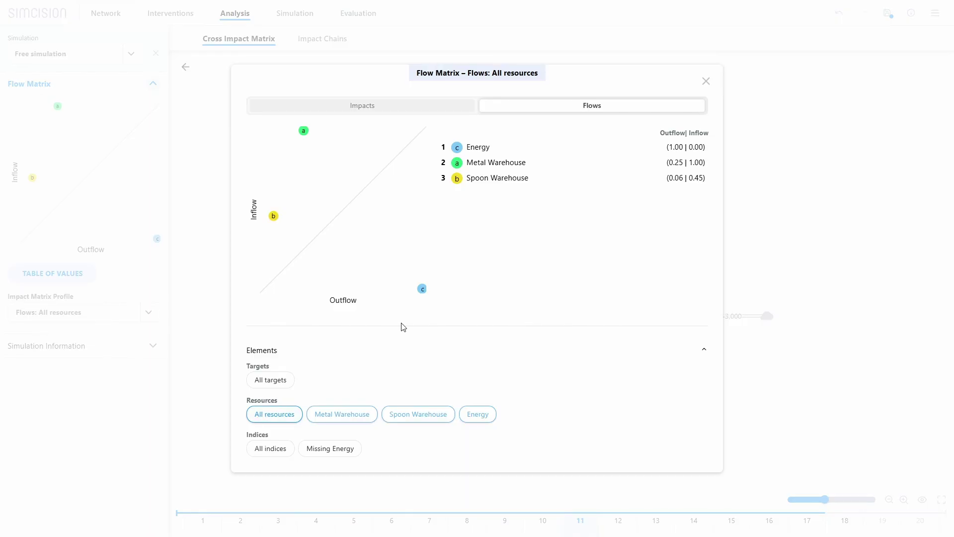
{"action": "left_click", "coordinate": [705, 81]}
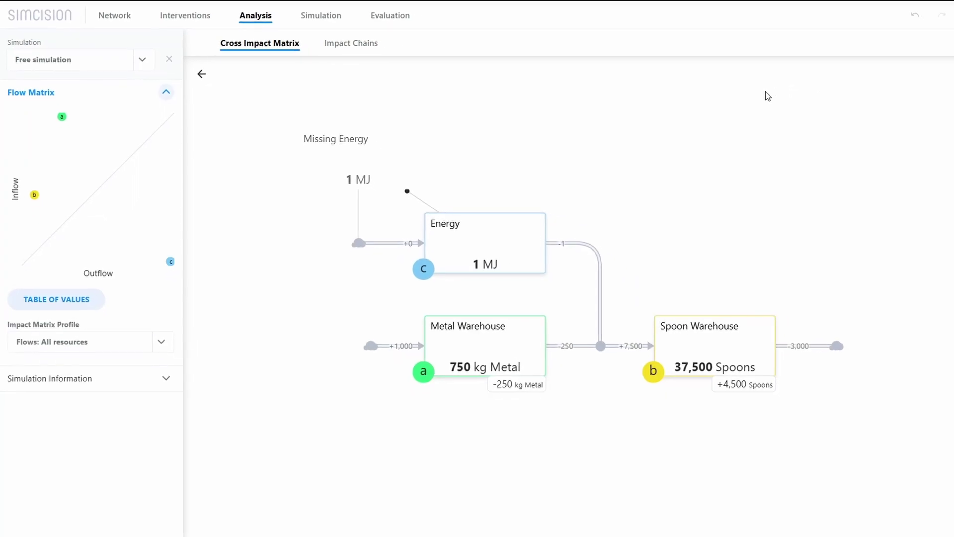
- Compare the Flow Matrix across rounds 5, 4, 3, 2 and 1, the initial state, and rounds 12 and 13
{"action": "left_click", "coordinate": [356, 519]}
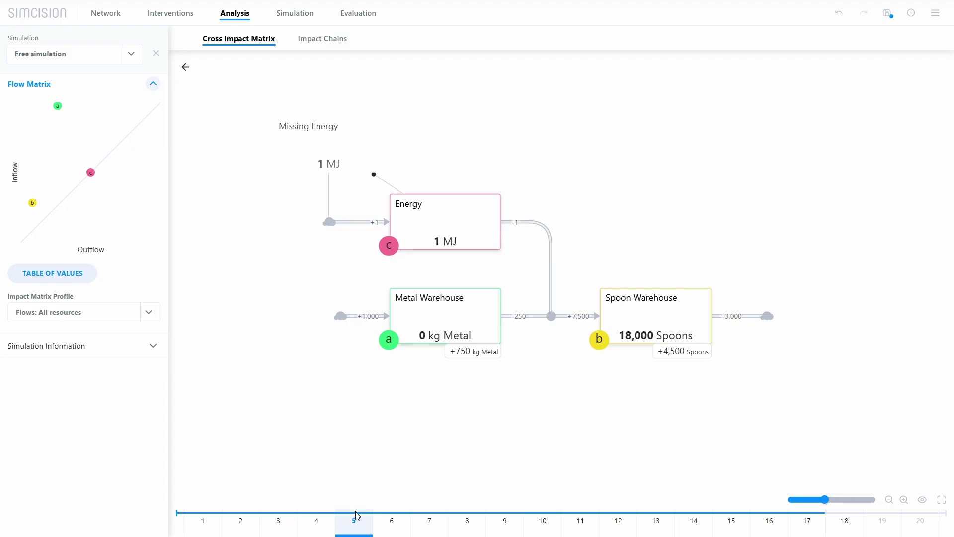
{"action": "left_click", "coordinate": [327, 519]}
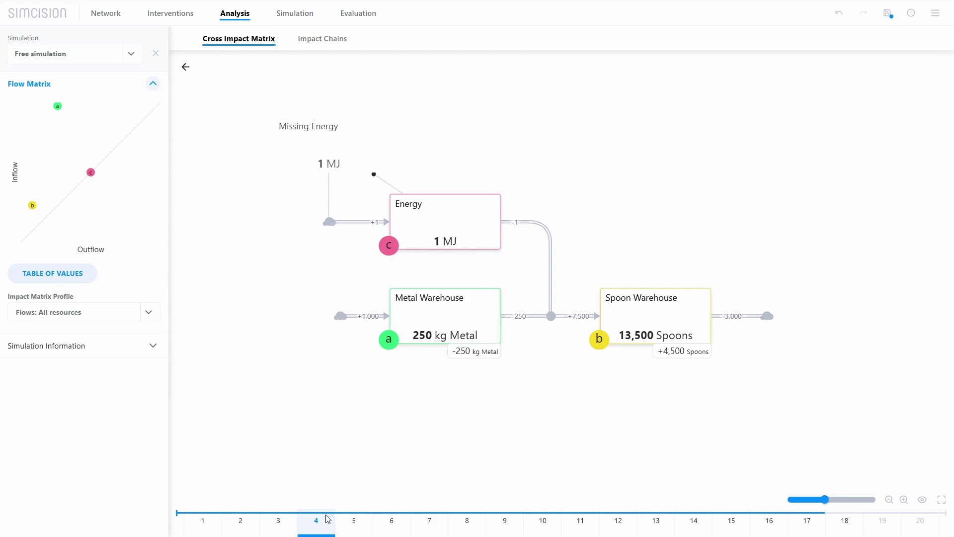
{"action": "left_click", "coordinate": [284, 519]}
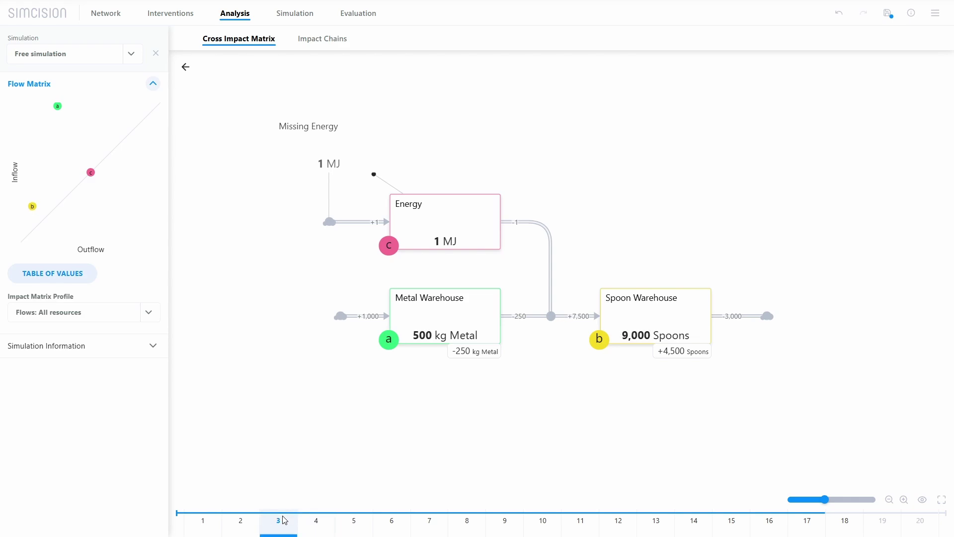
{"action": "left_click", "coordinate": [241, 517]}
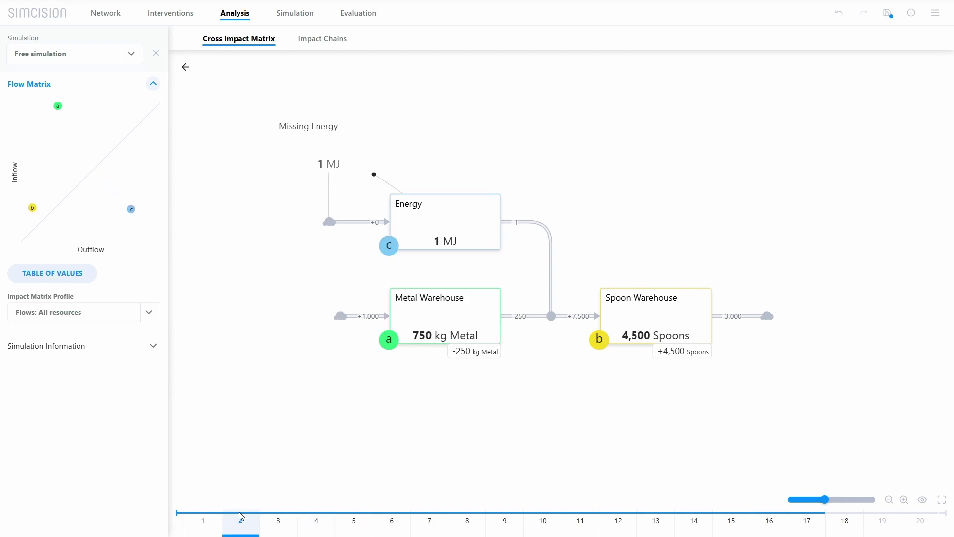
{"action": "left_click", "coordinate": [215, 517]}
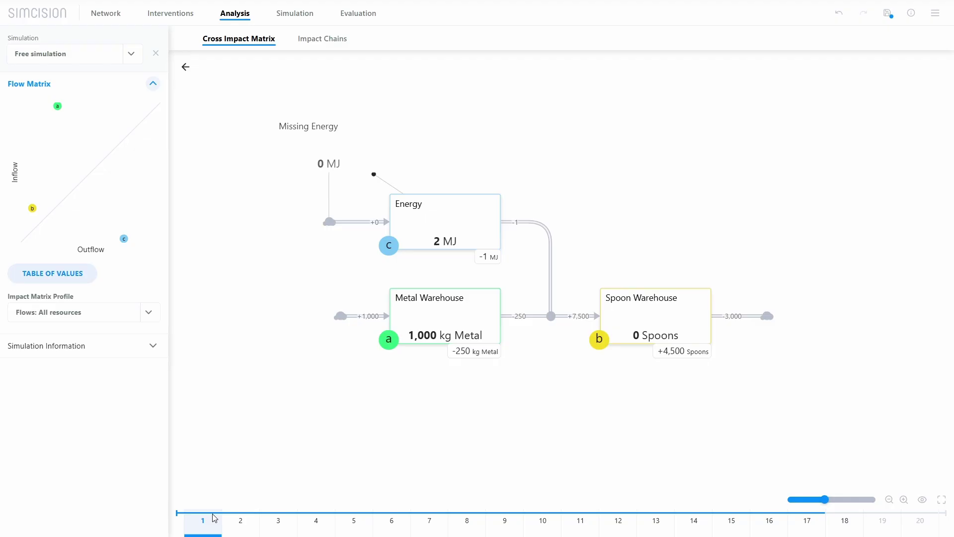
{"action": "left_click", "coordinate": [180, 516]}
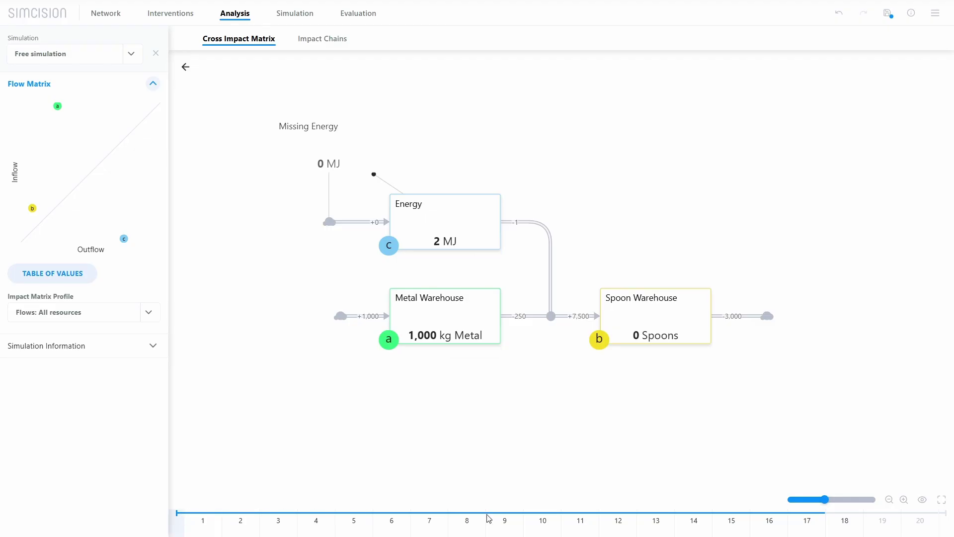
{"action": "left_click", "coordinate": [615, 519]}
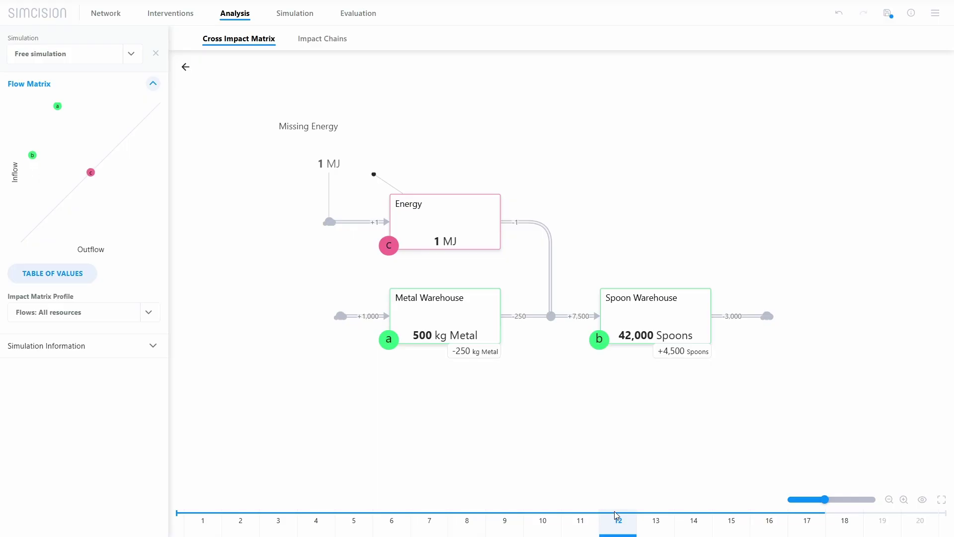
{"action": "left_click", "coordinate": [649, 517]}
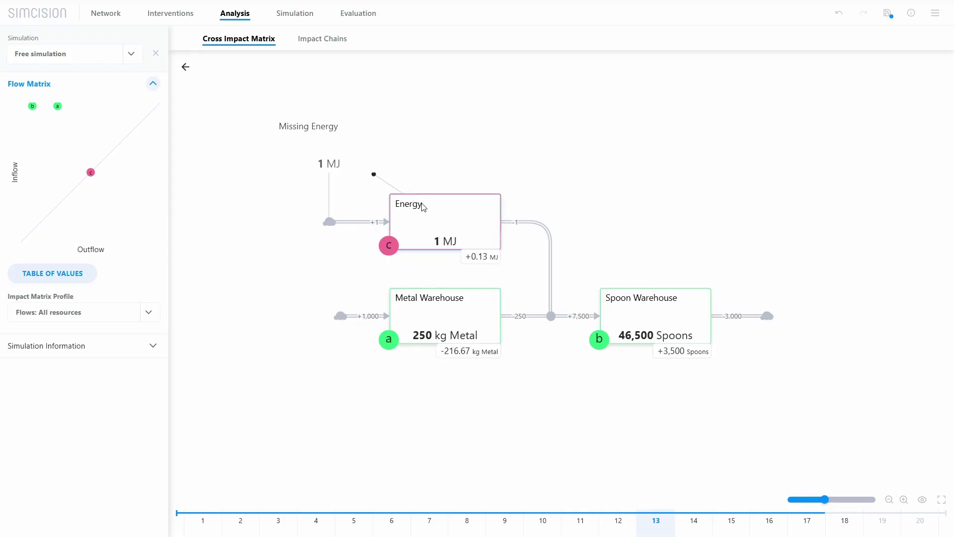
- In Impact Chains, find the ways from "The benefits of RM are known and accepted" to "The RM is used in projects"
{"action": "left_click", "coordinate": [323, 44]}
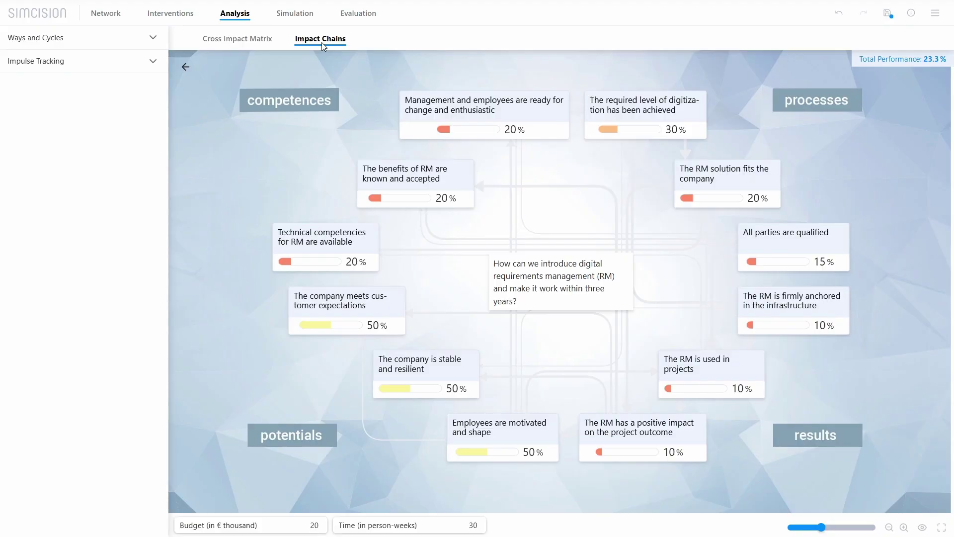
{"action": "left_click", "coordinate": [109, 42]}
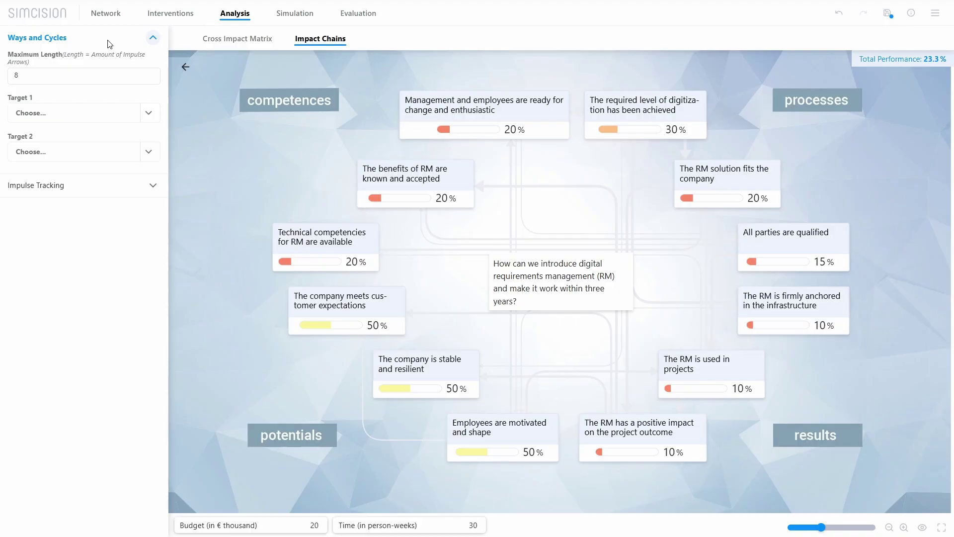
{"action": "left_click", "coordinate": [408, 182]}
{"action": "left_click", "coordinate": [748, 383]}
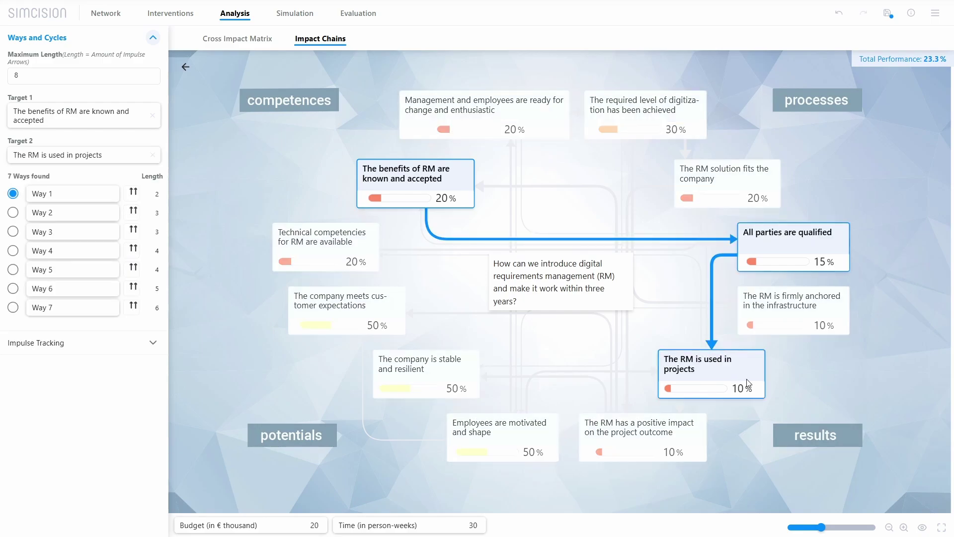
- Display Way 2 and Way 3, and move the central question note beside the diagram under "processes"
{"action": "left_click", "coordinate": [14, 213]}
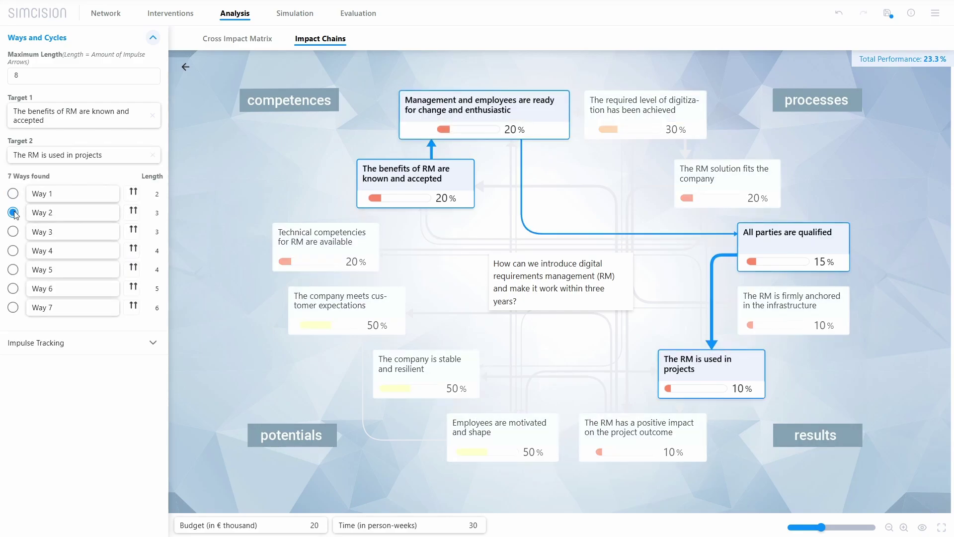
{"action": "left_click", "coordinate": [14, 232]}
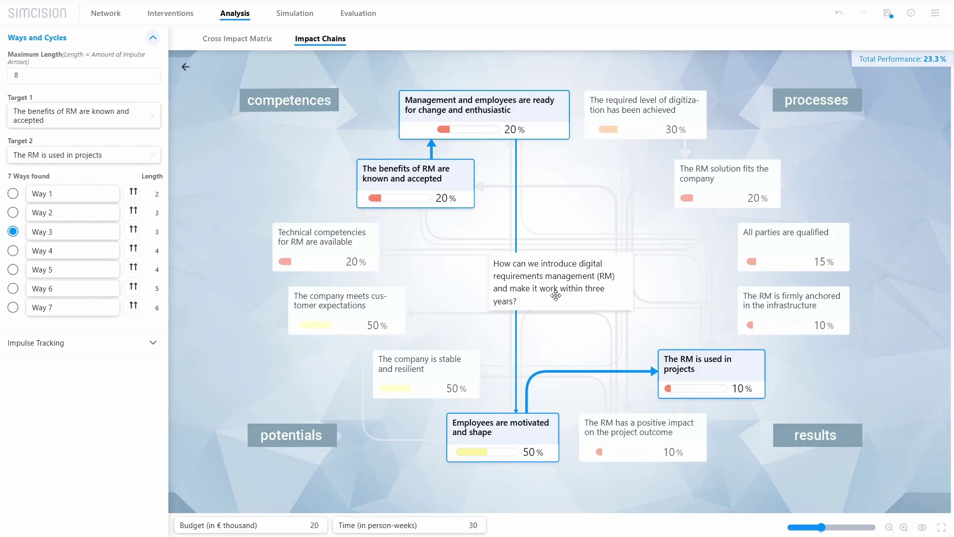
{"action": "left_click_drag", "start_coordinate": [556, 296], "coordinate": [875, 182]}
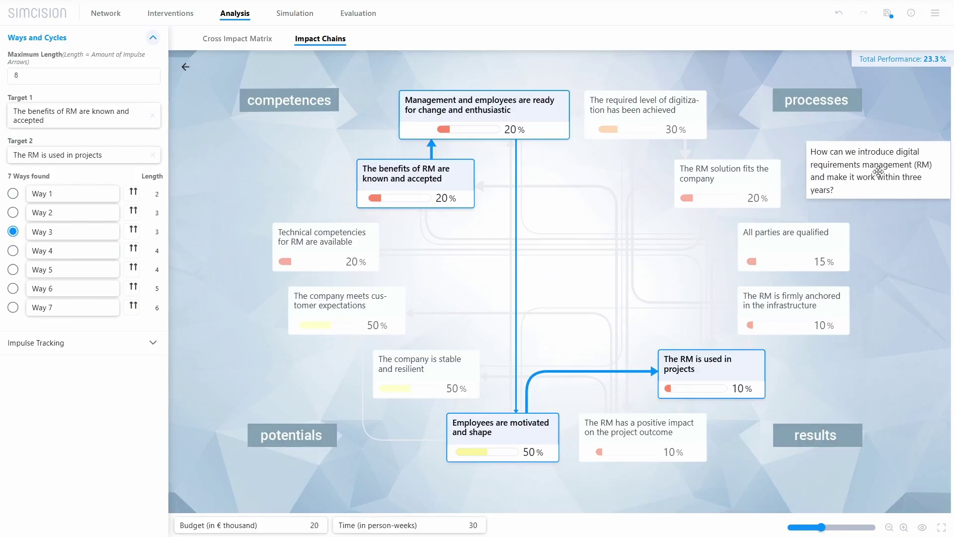
- Examine the routes of Ways 4 to 7 to "The RM is used in projects" and return to Way 1
{"action": "left_click", "coordinate": [13, 251]}
{"action": "left_click", "coordinate": [14, 272]}
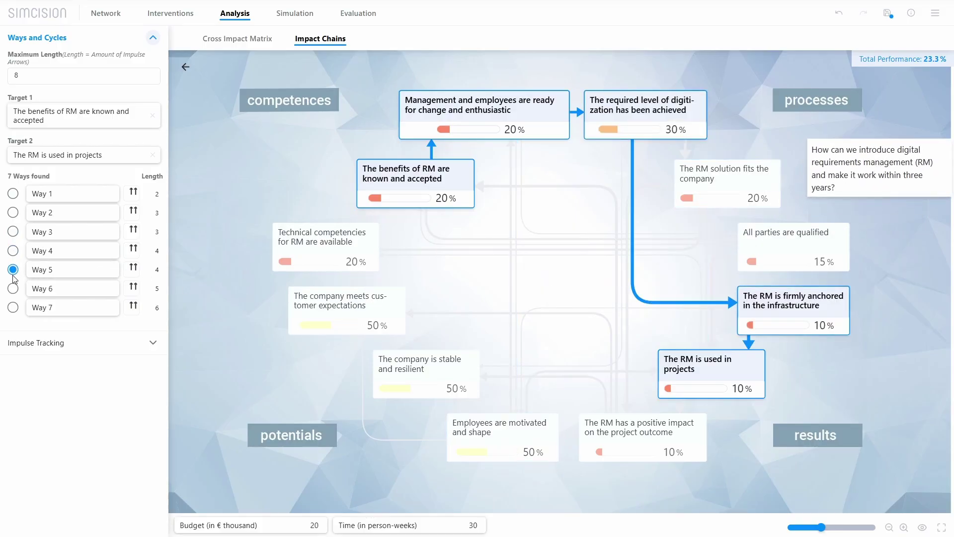
{"action": "left_click", "coordinate": [14, 290]}
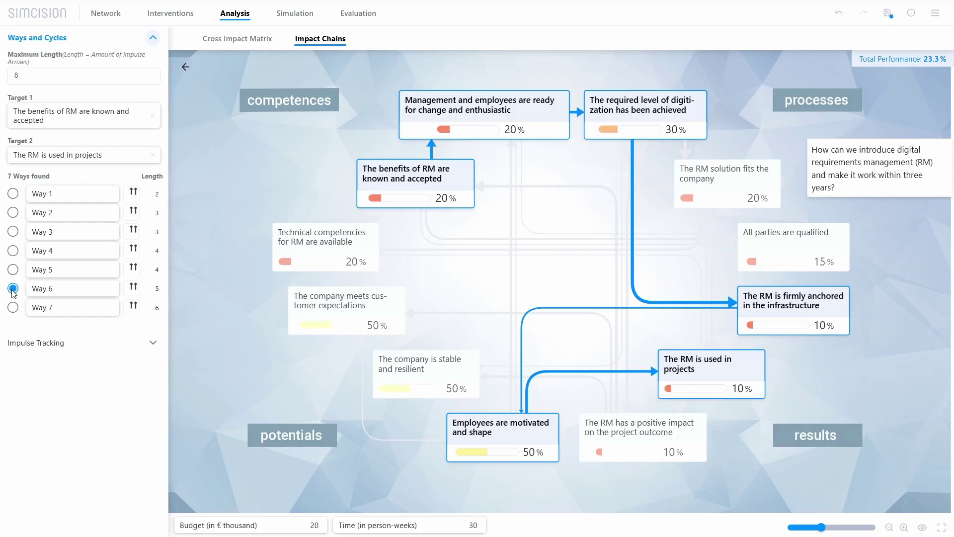
{"action": "left_click", "coordinate": [13, 308]}
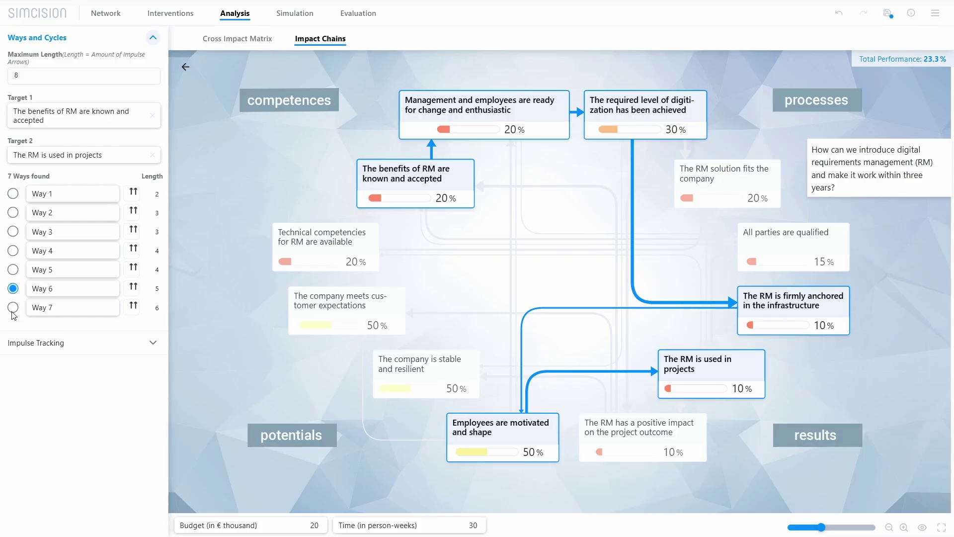
{"action": "left_click", "coordinate": [13, 194]}
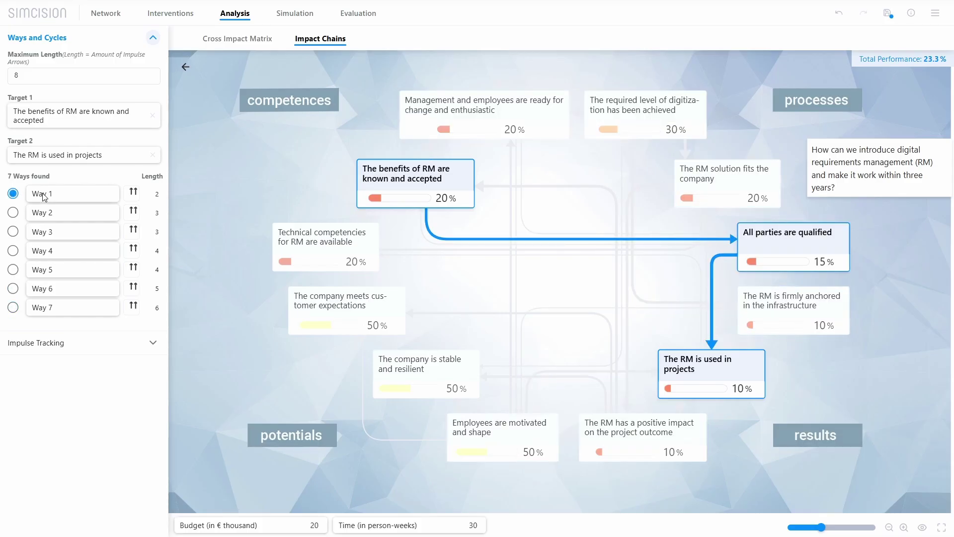
- Find the ways to "The RM has a positive impact on the project outcome" and examine Ways 2 to 6
{"action": "left_click", "coordinate": [616, 432]}
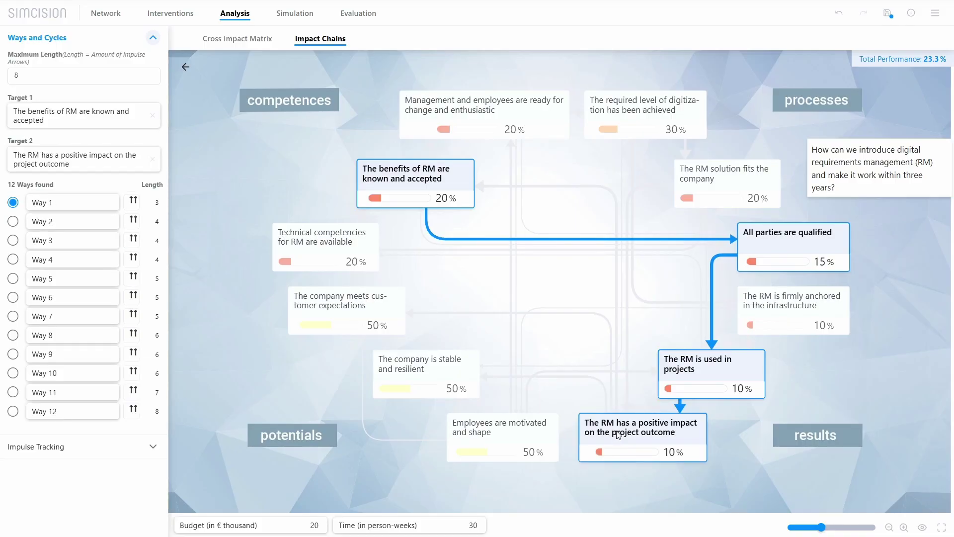
{"action": "left_click", "coordinate": [12, 223]}
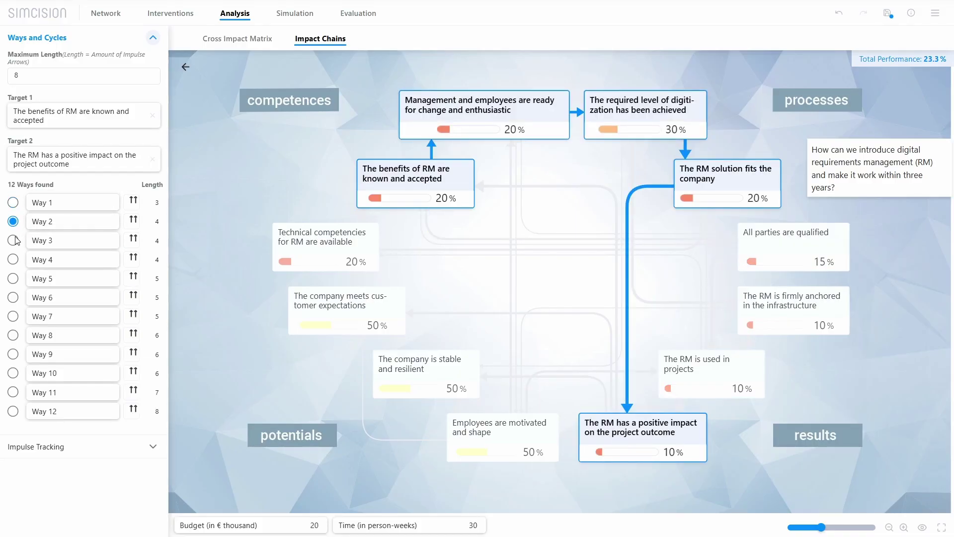
{"action": "left_click", "coordinate": [13, 241]}
{"action": "left_click", "coordinate": [13, 260]}
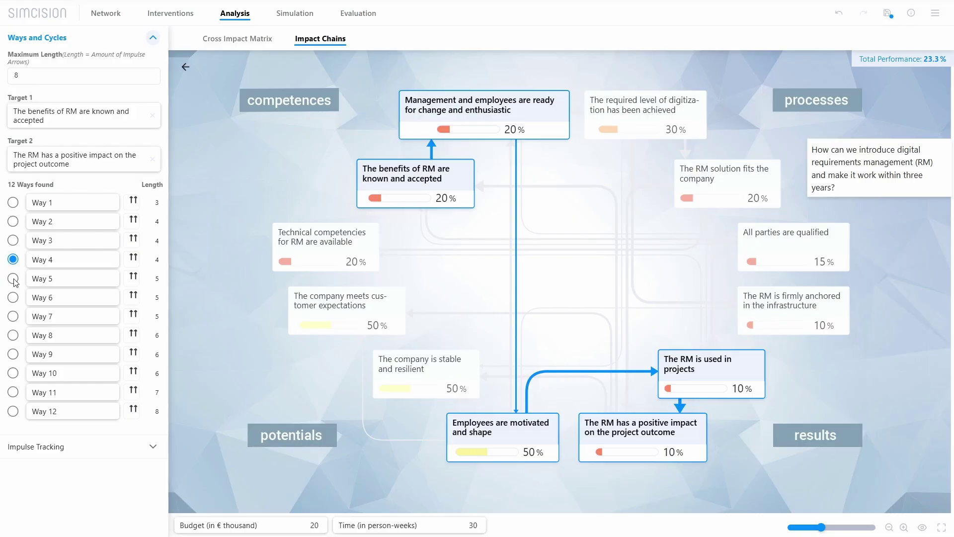
{"action": "left_click", "coordinate": [14, 279]}
{"action": "left_click", "coordinate": [14, 298]}
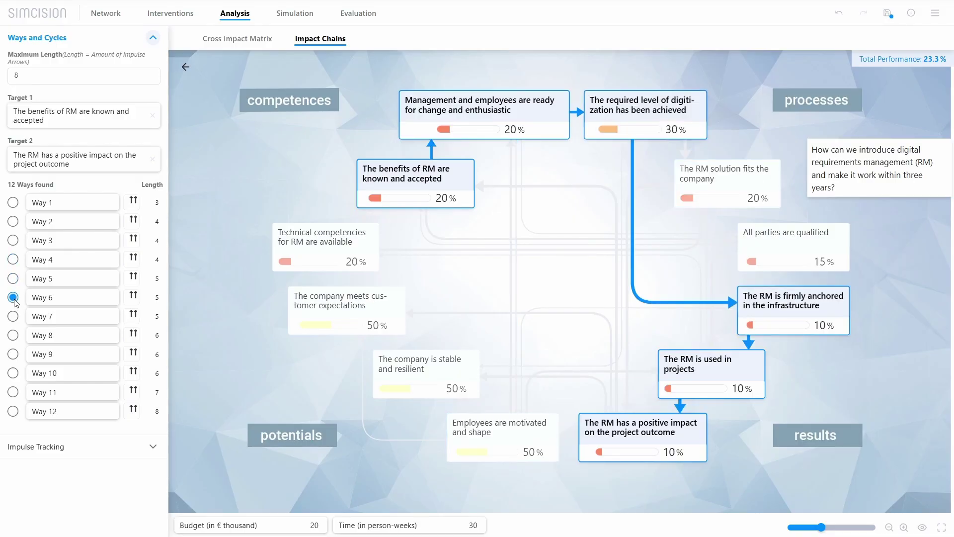
- Change Target 2 to "The company is stable and resilient" and examine Ways 1 to 3
{"action": "left_click", "coordinate": [460, 371]}
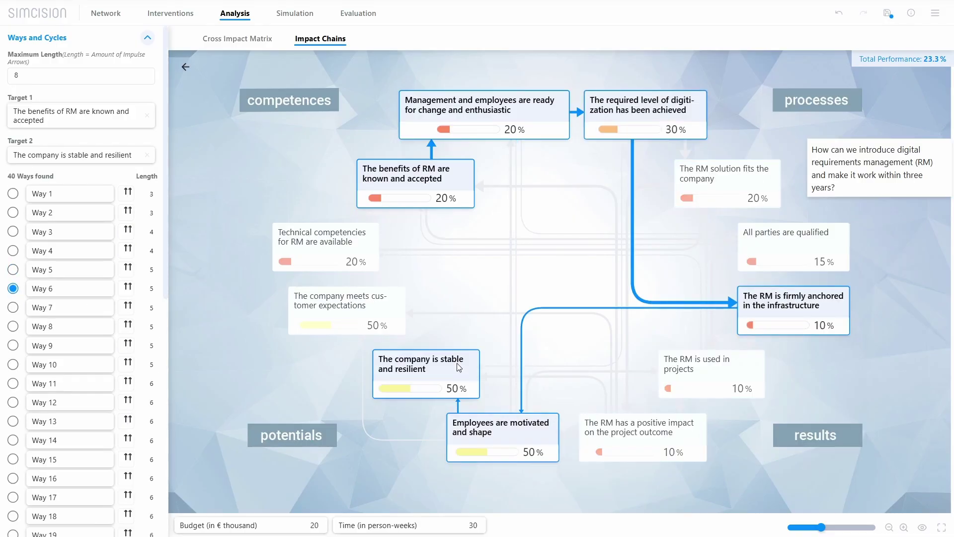
{"action": "left_click", "coordinate": [14, 194]}
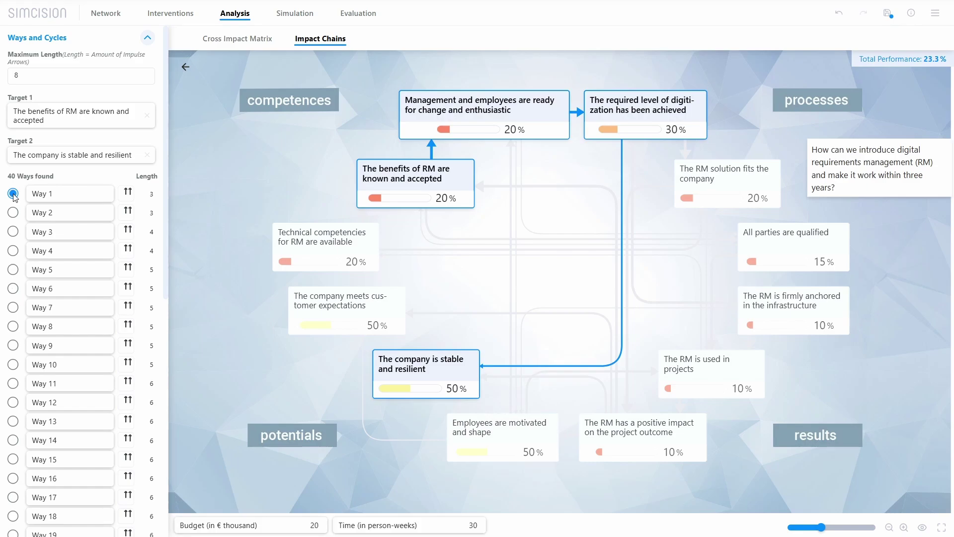
{"action": "left_click", "coordinate": [13, 213]}
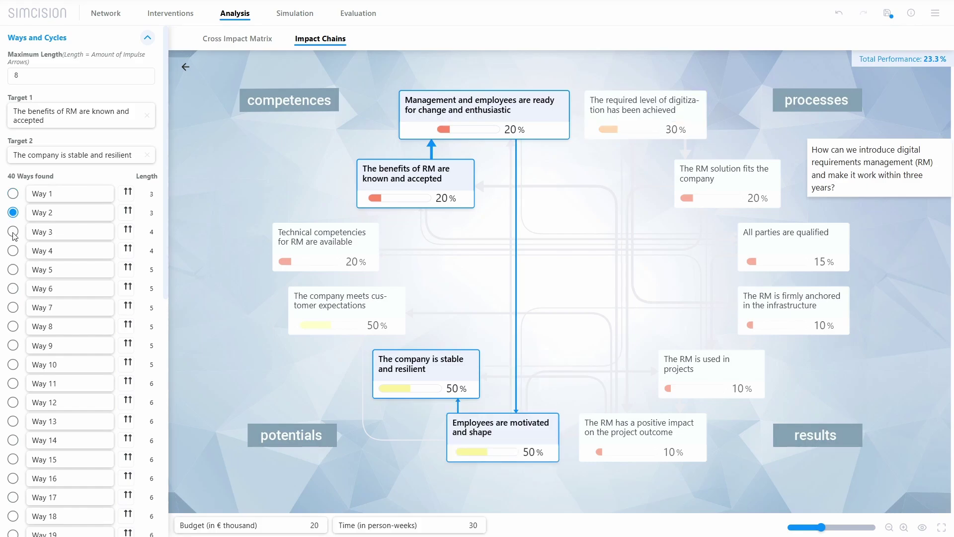
{"action": "left_click", "coordinate": [13, 232]}
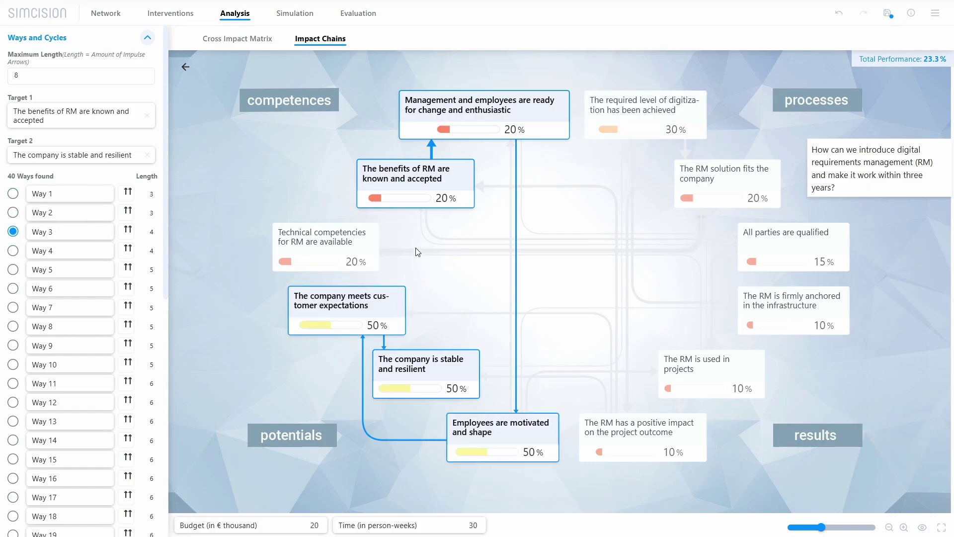
- Clear the targets, set both to "The benefits of RM are known and accepted", and examine its cycles from Way 1 to Way 4
{"action": "left_click", "coordinate": [406, 218]}
{"action": "left_click", "coordinate": [407, 221]}
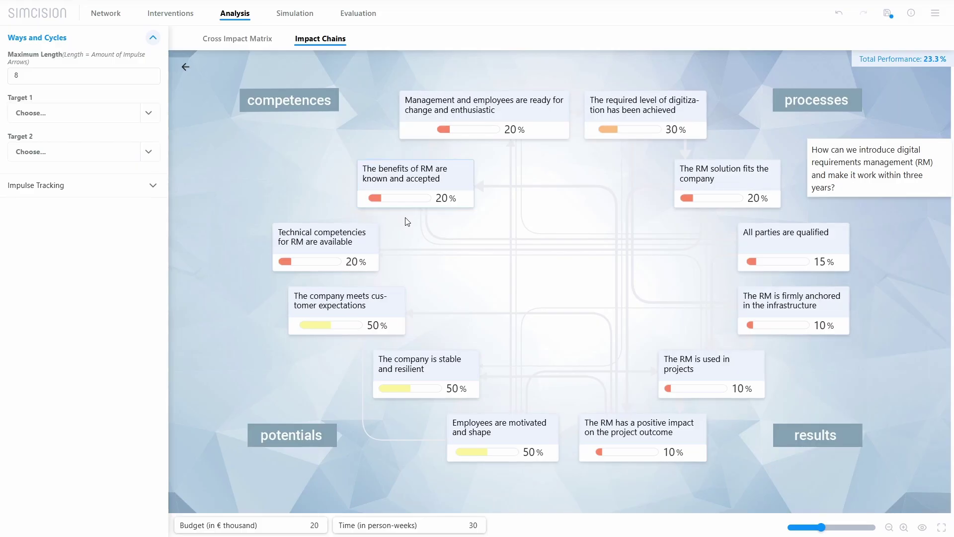
{"action": "left_click", "coordinate": [401, 181]}
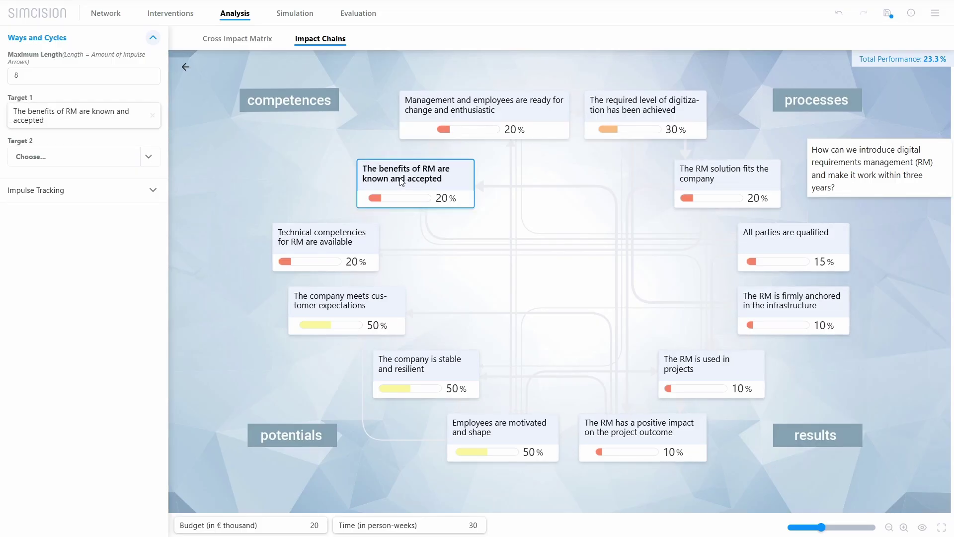
{"action": "left_click", "coordinate": [401, 182]}
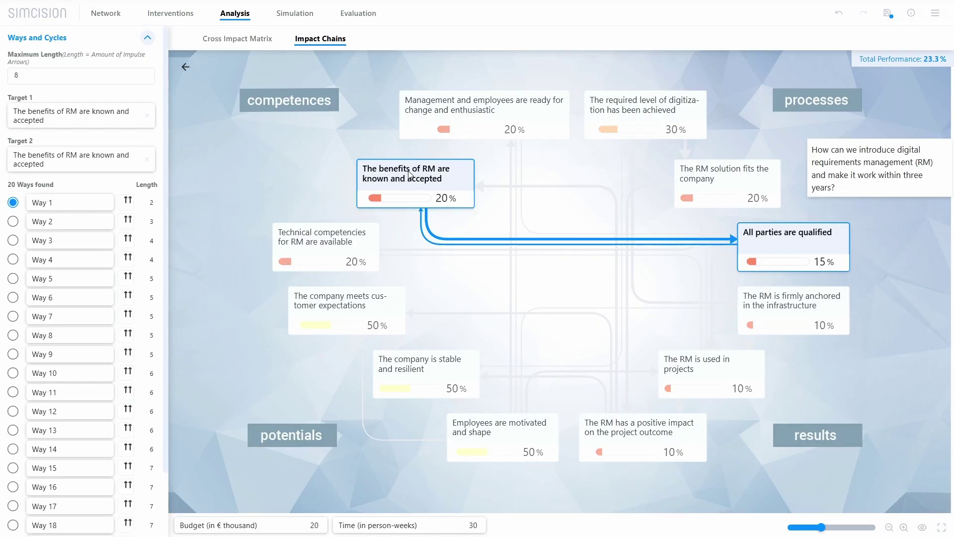
{"action": "left_click", "coordinate": [15, 221]}
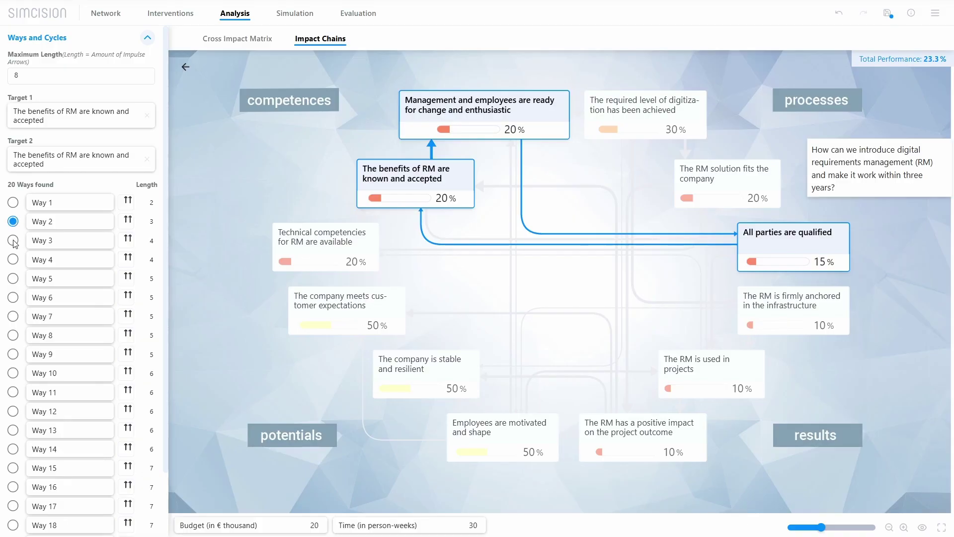
{"action": "left_click", "coordinate": [14, 241]}
{"action": "left_click", "coordinate": [13, 259]}
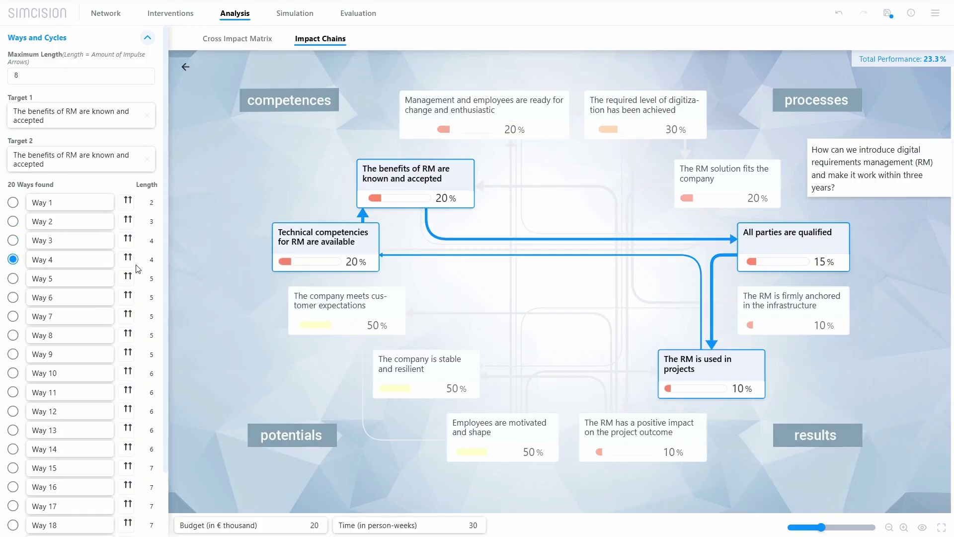
{"action": "left_click", "coordinate": [13, 203]}
- In Impulse Tracking, create an impact chain starting at "The benefits of RM are known and accepted" with a change impulse of +20%
{"action": "left_click", "coordinate": [125, 41]}
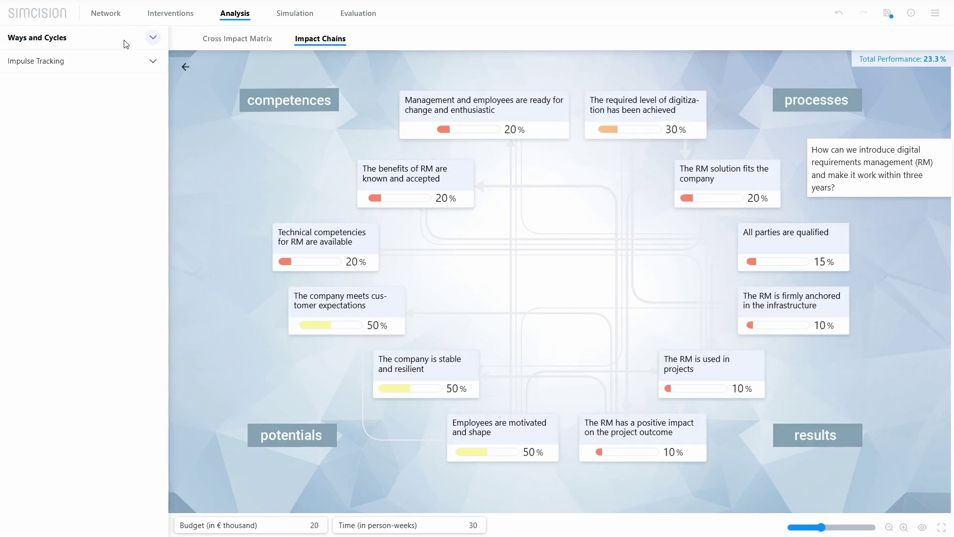
{"action": "left_click", "coordinate": [104, 64]}
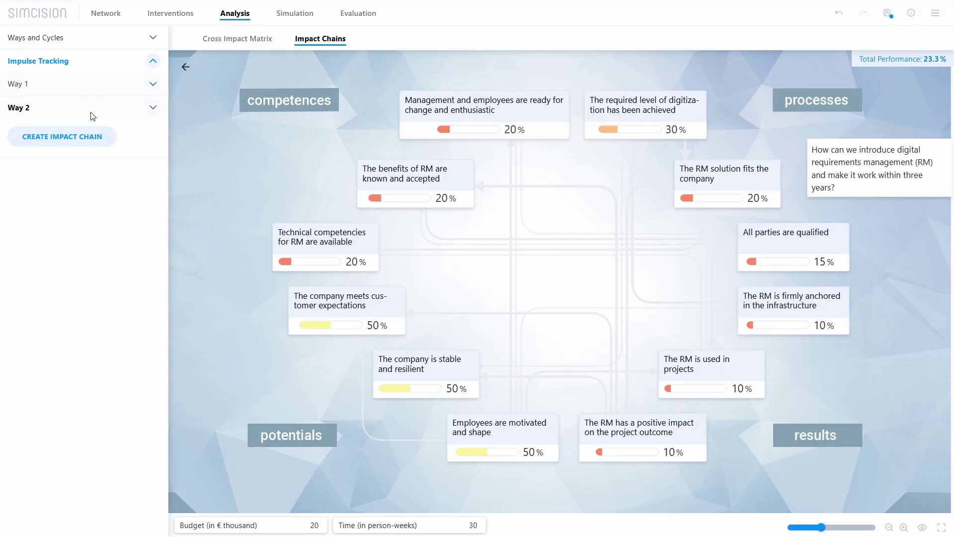
{"action": "left_click", "coordinate": [79, 140]}
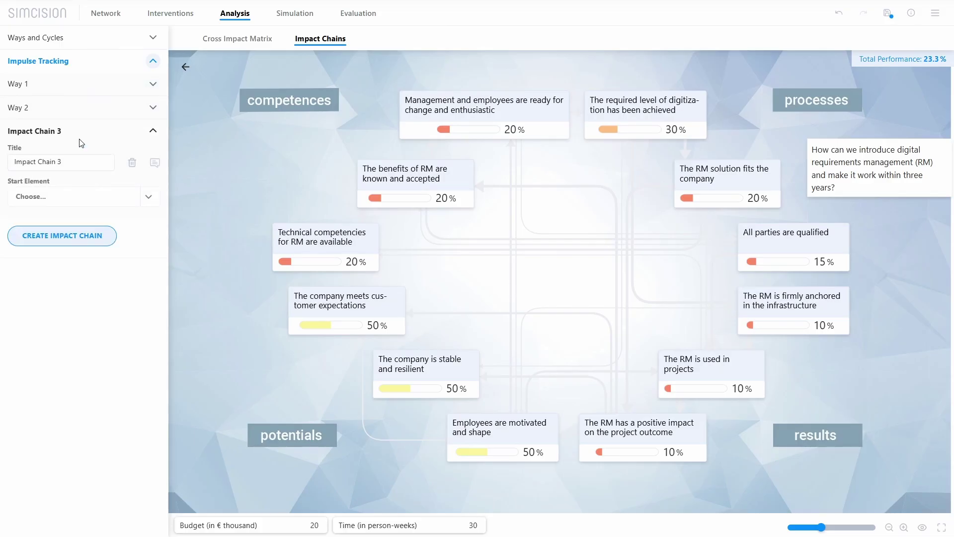
{"action": "left_click", "coordinate": [409, 172]}
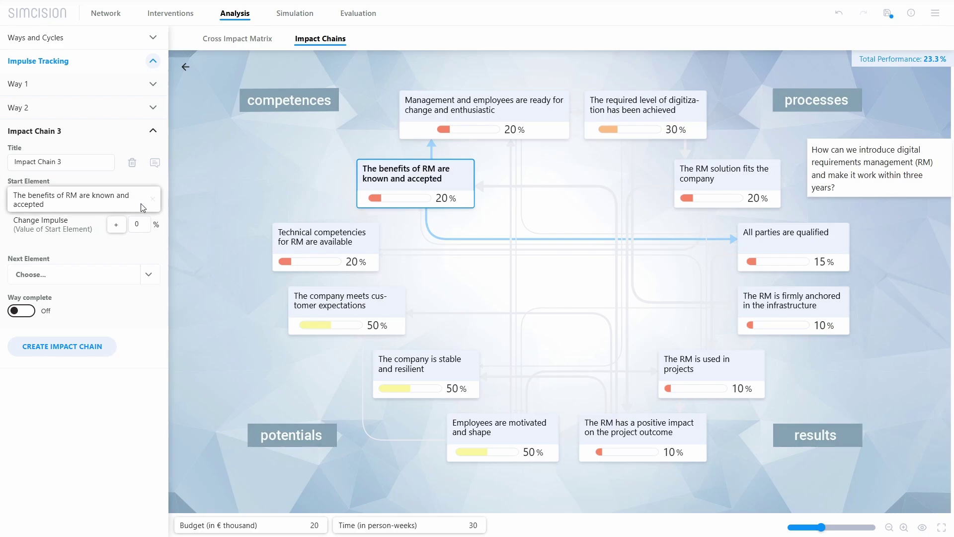
{"action": "left_click", "coordinate": [134, 227]}
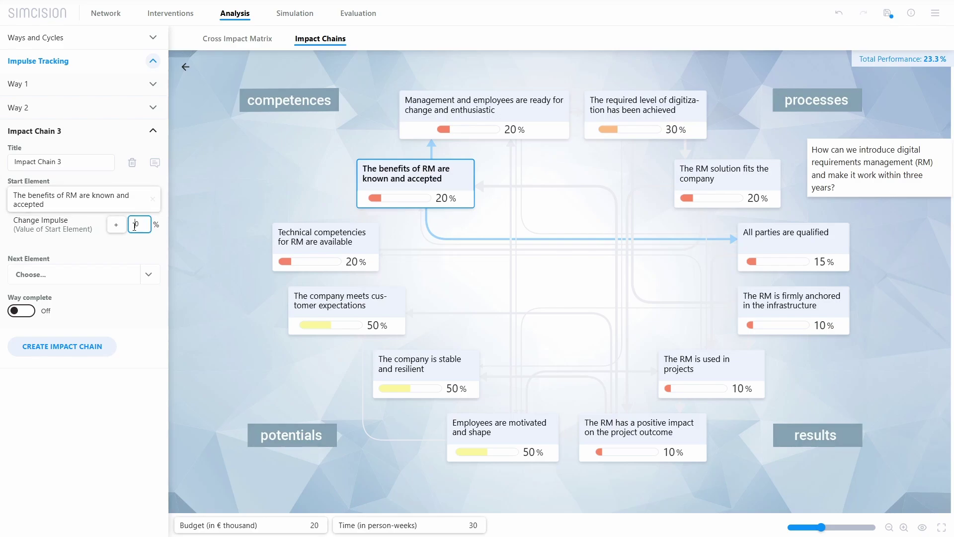
{"action": "type", "text": "2"}
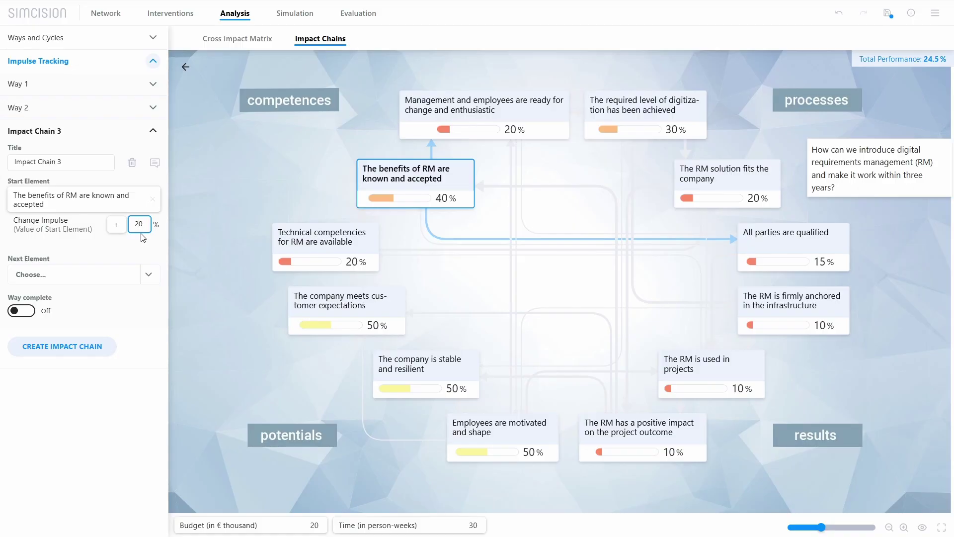
- Extend the chain through management readiness, required digitization level, RM infrastructure anchoring and motivated employees, and mark the way complete
{"action": "left_click", "coordinate": [517, 114]}
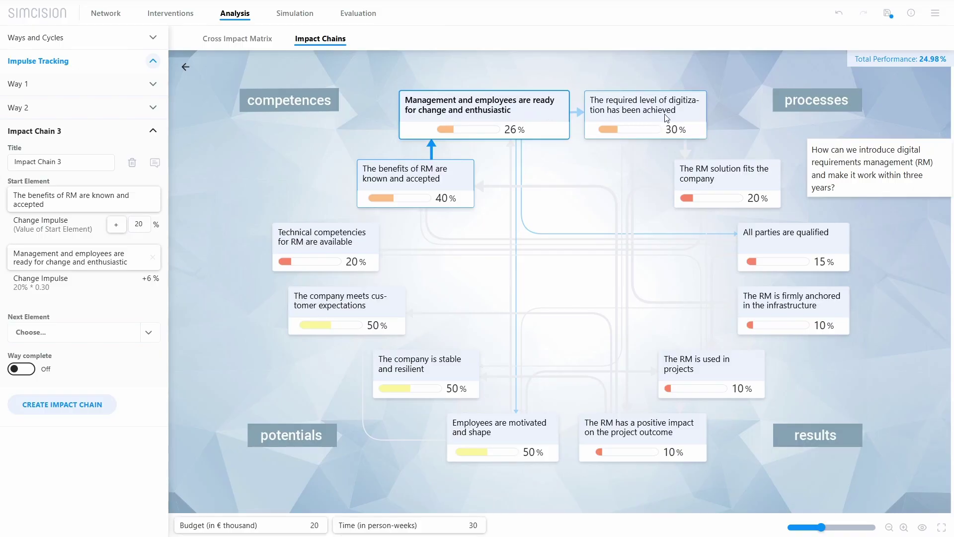
{"action": "left_click", "coordinate": [694, 120]}
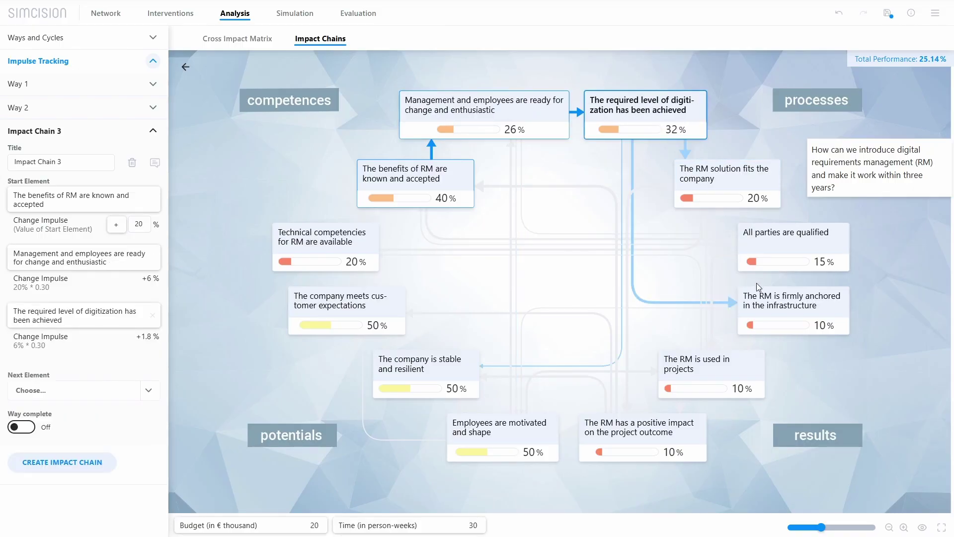
{"action": "left_click", "coordinate": [779, 302]}
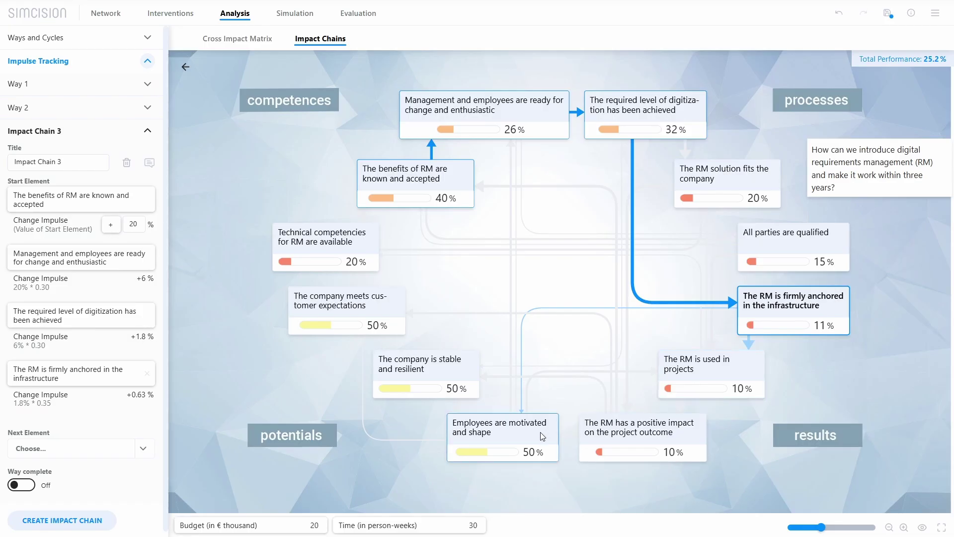
{"action": "left_click", "coordinate": [507, 442]}
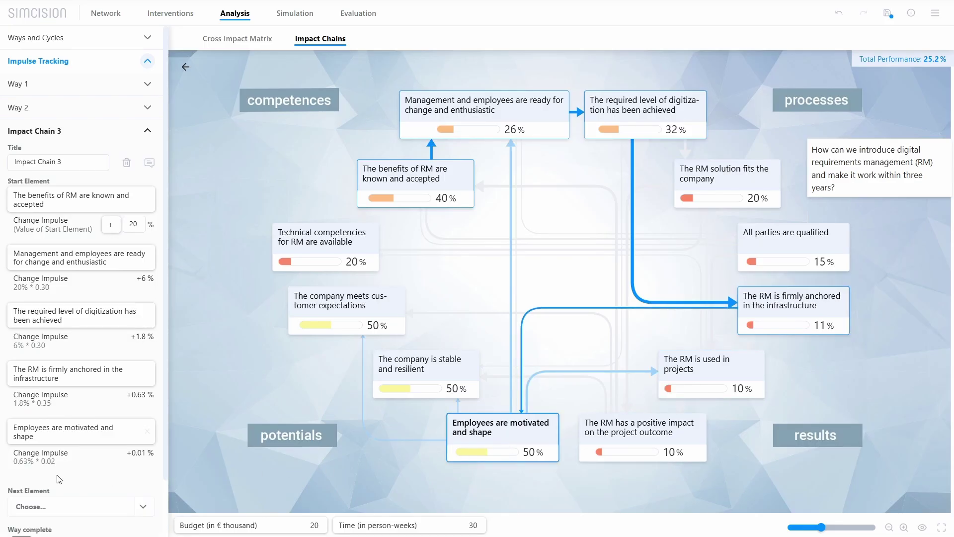
{"action": "scroll", "coordinate": [59, 478], "scroll_direction": "down", "scroll_amount": 1}
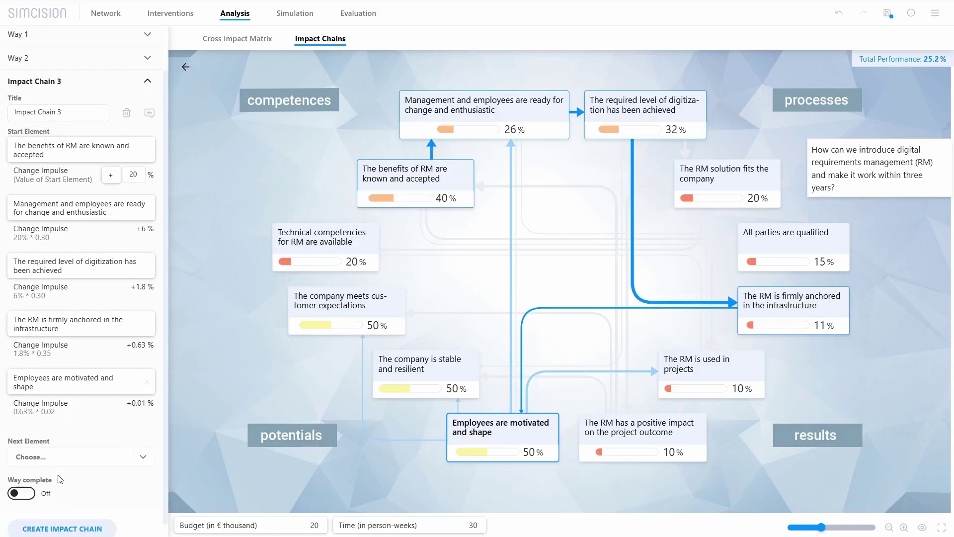
{"action": "left_click", "coordinate": [21, 491]}
{"action": "scroll", "coordinate": [59, 475], "scroll_direction": "up", "scroll_amount": 1}
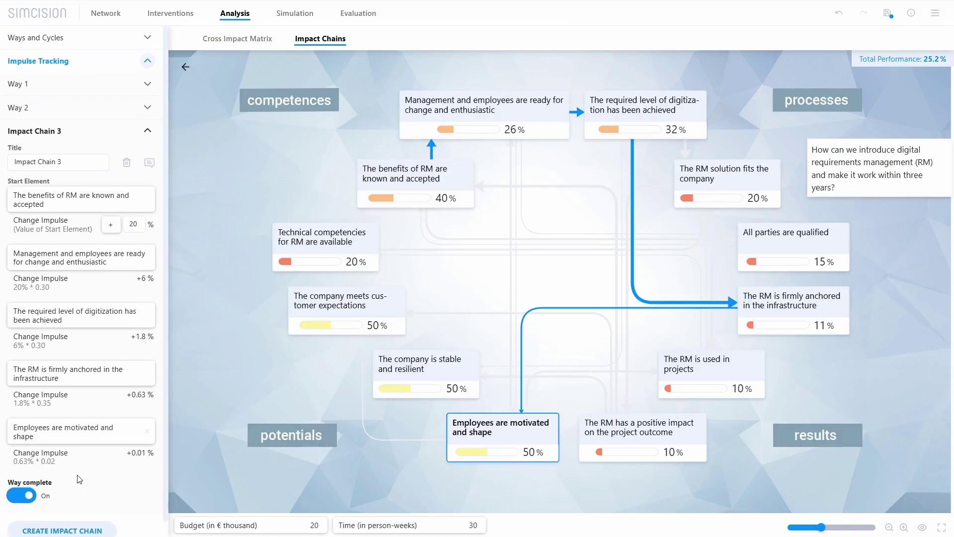
{"action": "left_click", "coordinate": [115, 133]}
- Transfer Way 1 from the RM benefits target to "The RM is used in projects" into Impulse Tracking with a +30% start impulse
{"action": "left_click", "coordinate": [94, 38]}
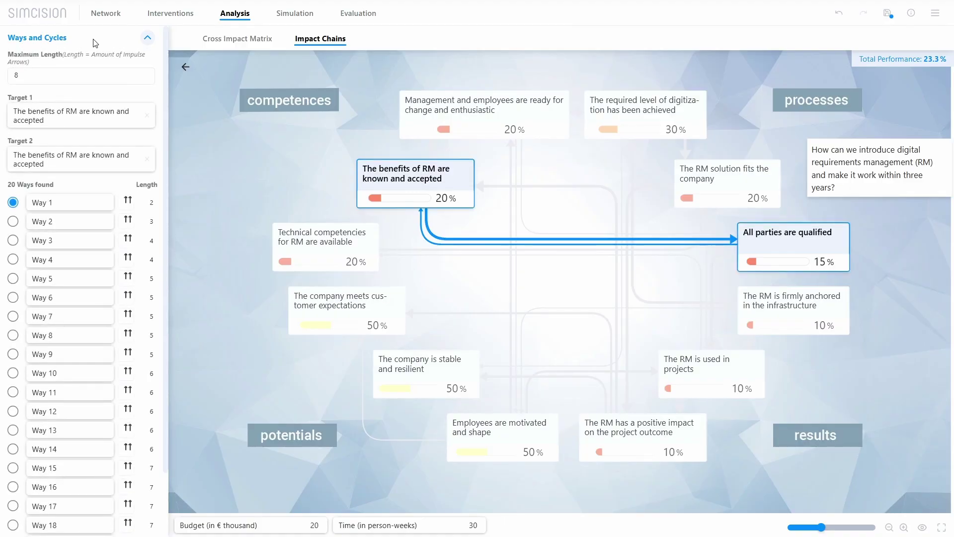
{"action": "left_click", "coordinate": [735, 376]}
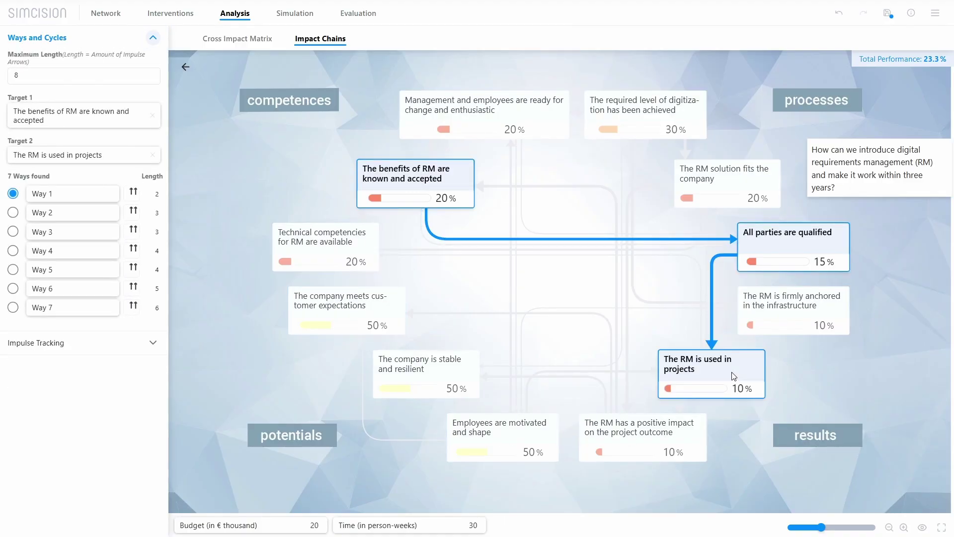
{"action": "left_click", "coordinate": [67, 188]}
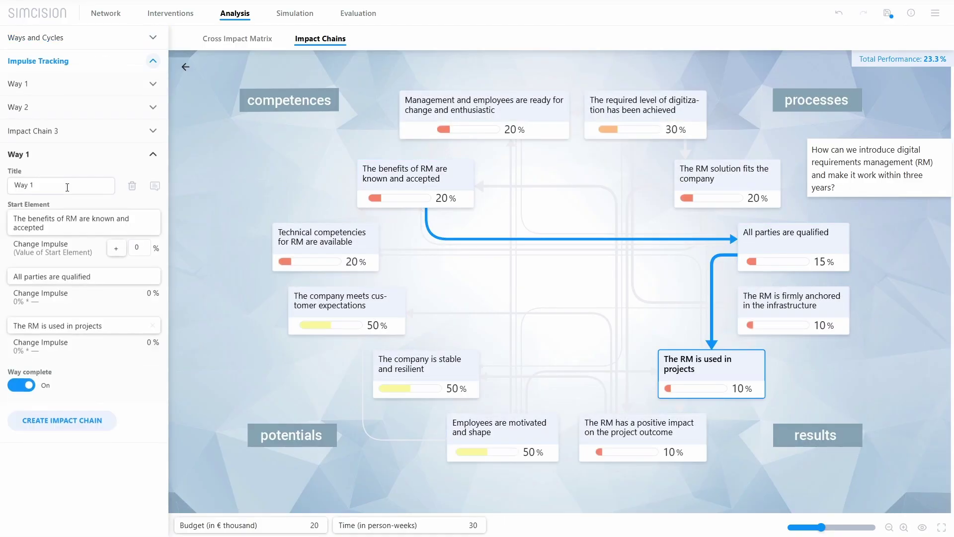
{"action": "left_click", "coordinate": [135, 248]}
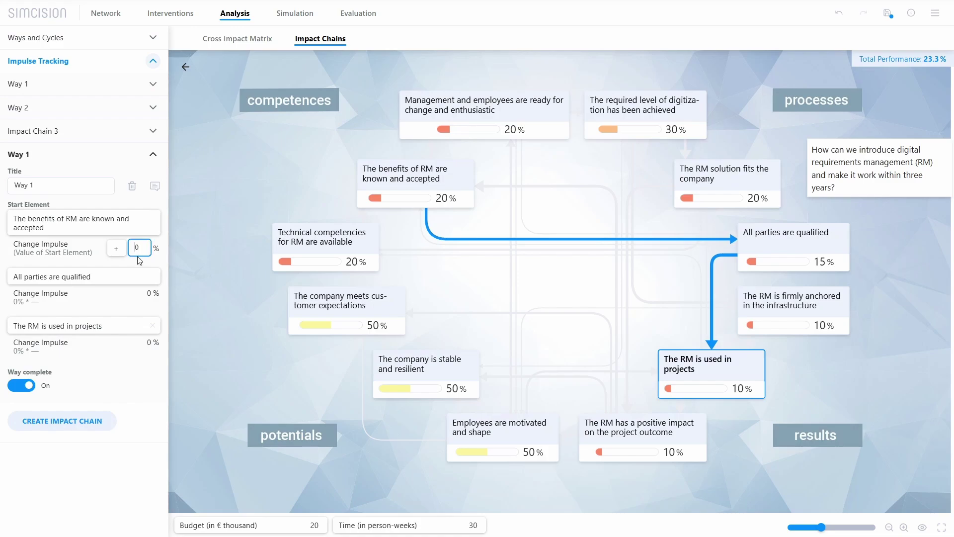
{"action": "type", "text": "3"}
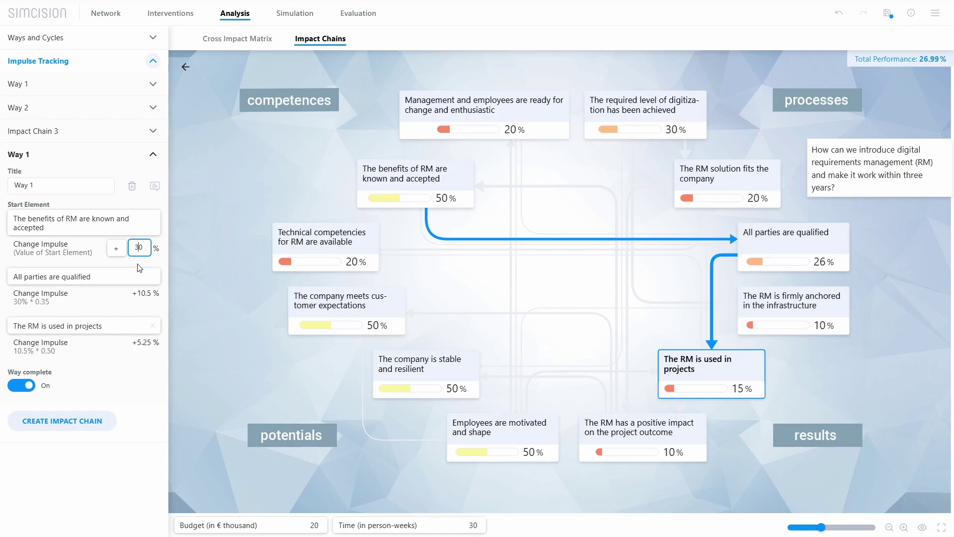
{"action": "left_click", "coordinate": [143, 352]}
{"action": "left_click", "coordinate": [153, 62]}
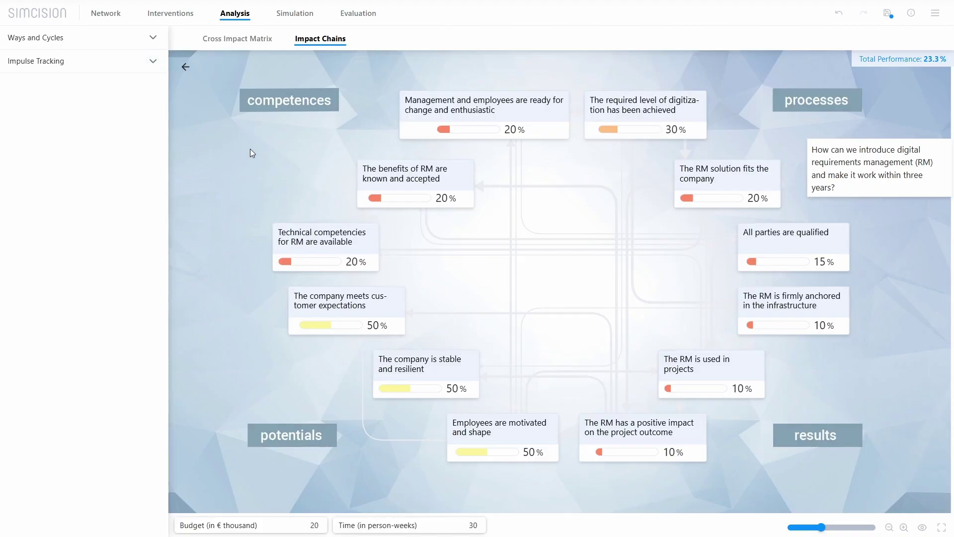